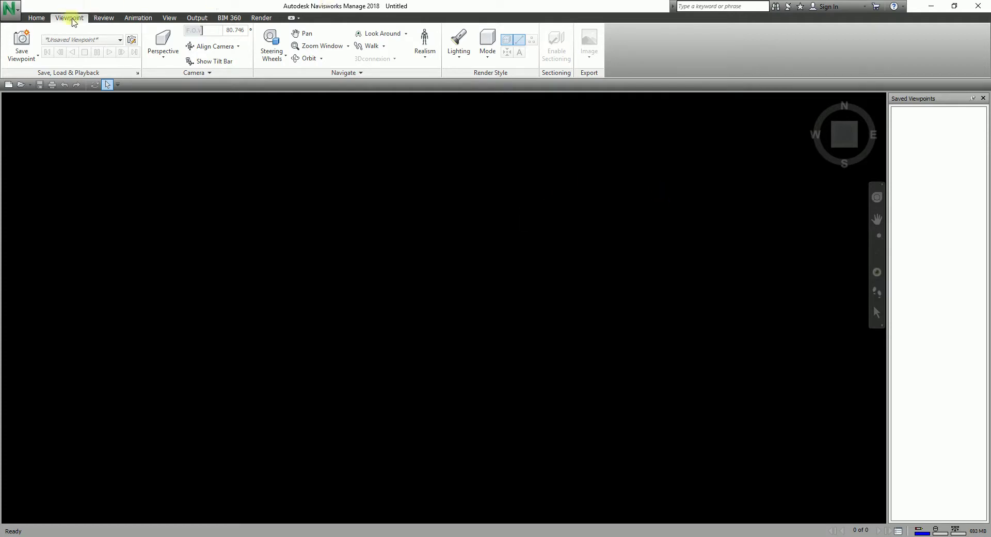
Open rme_advanced_sample_project.nwc from the Samples folder and show the whole building in the home view.
left_click(70, 18)
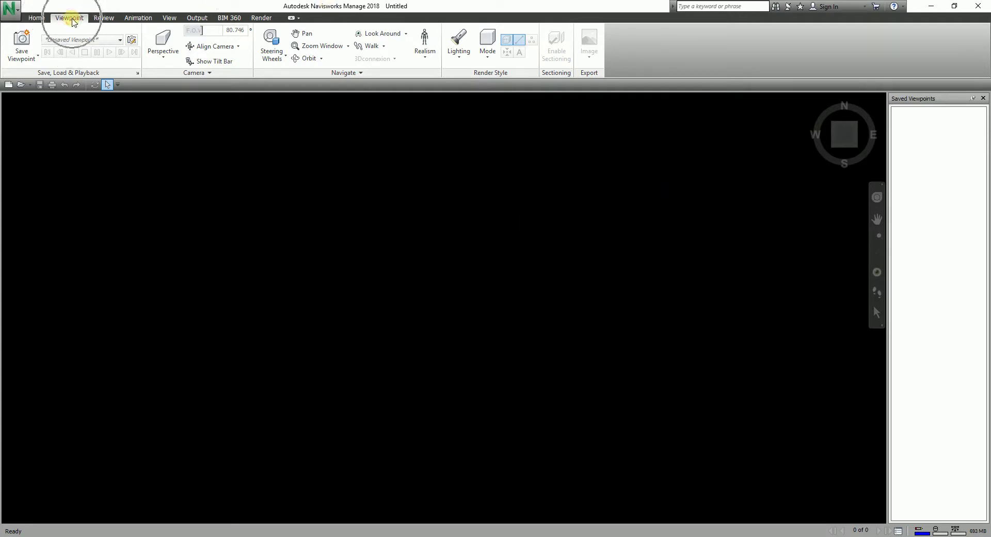
left_click(557, 76)
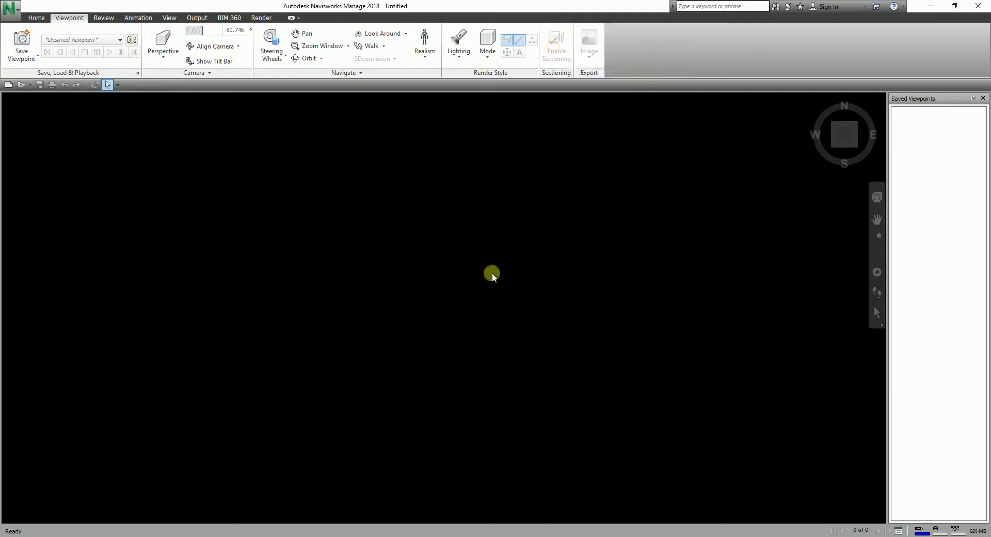
left_click(21, 85)
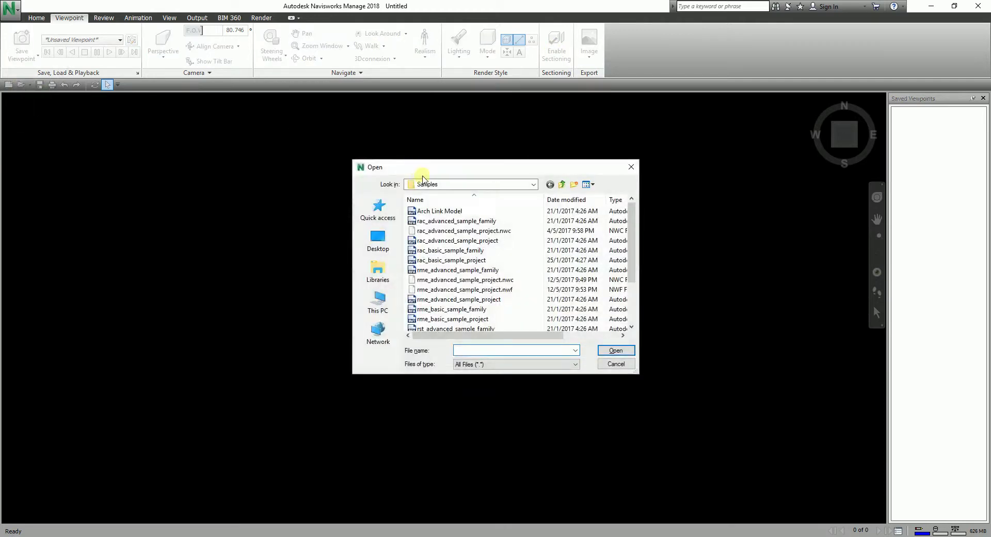
left_click(462, 280)
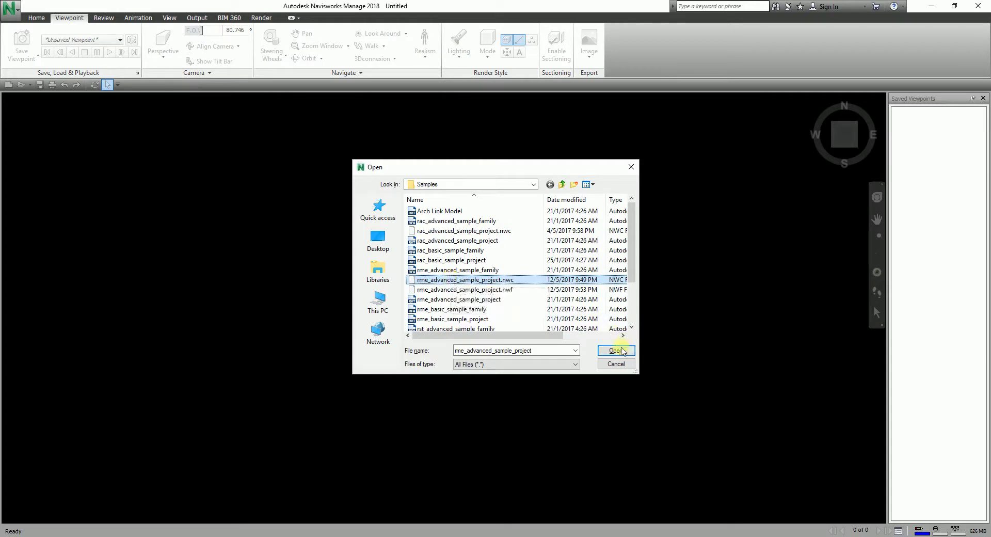
left_click(619, 353)
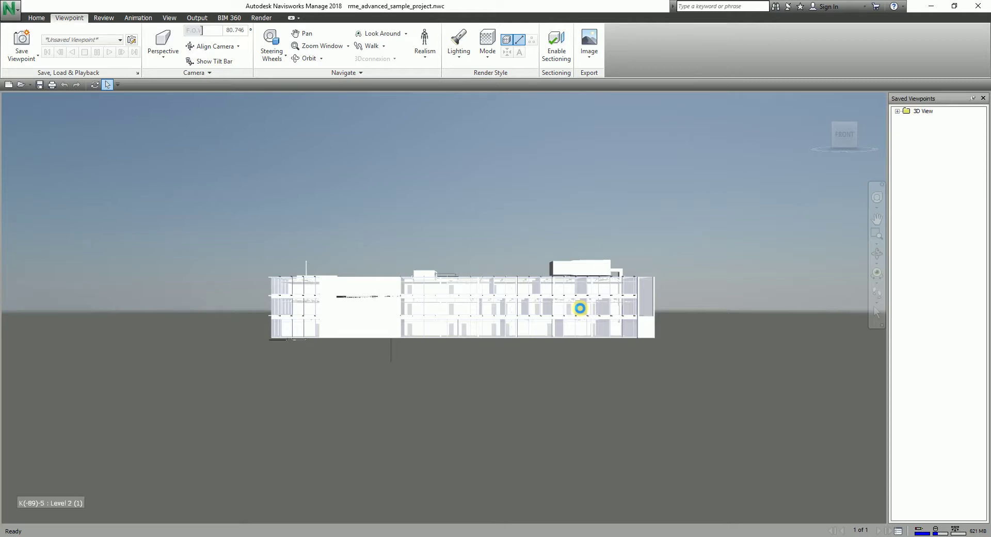
mouse_move(813, 106)
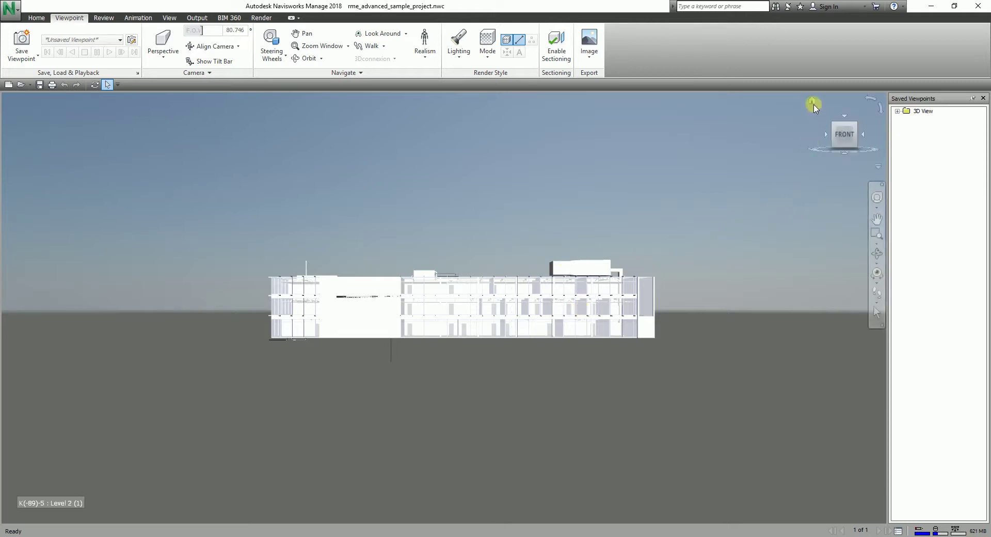
left_click(812, 102)
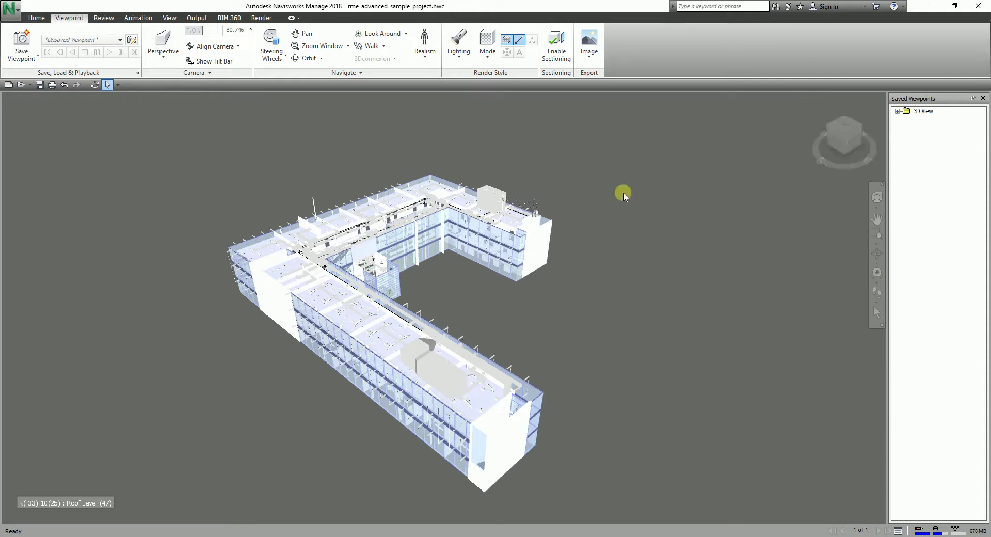
Enable sectioning for the current viewpoint and turn on the Move gizmo for section Plane 1.
left_click(557, 61)
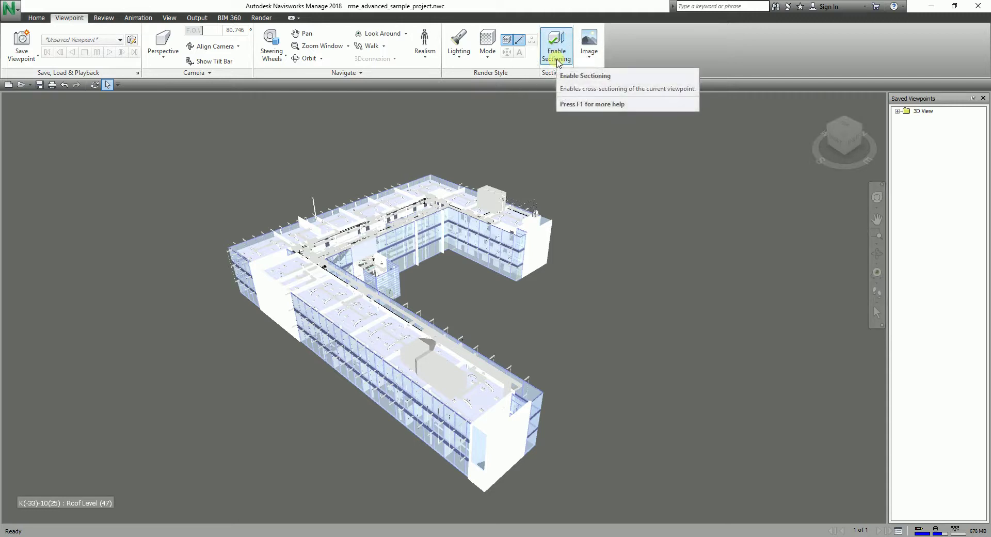
left_click(557, 61)
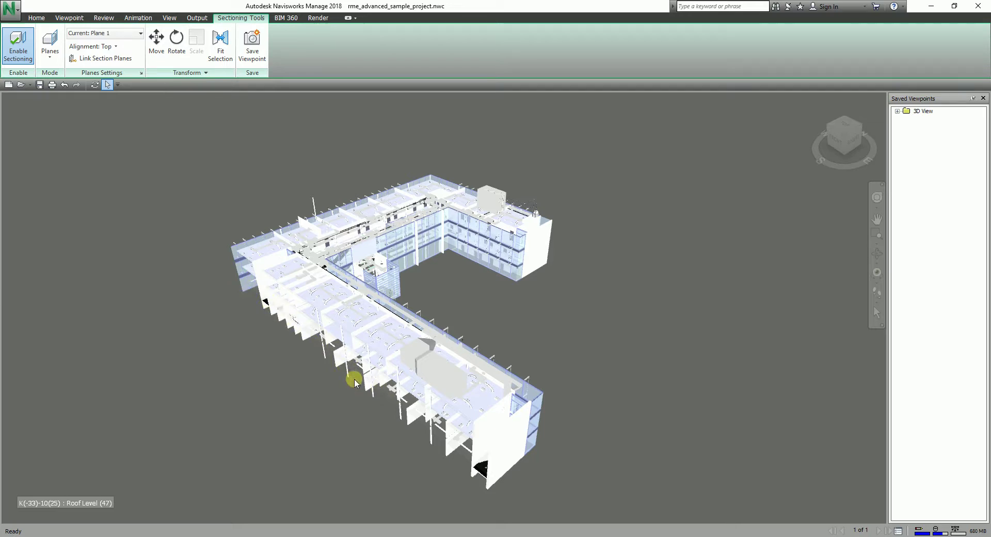
left_click(222, 52)
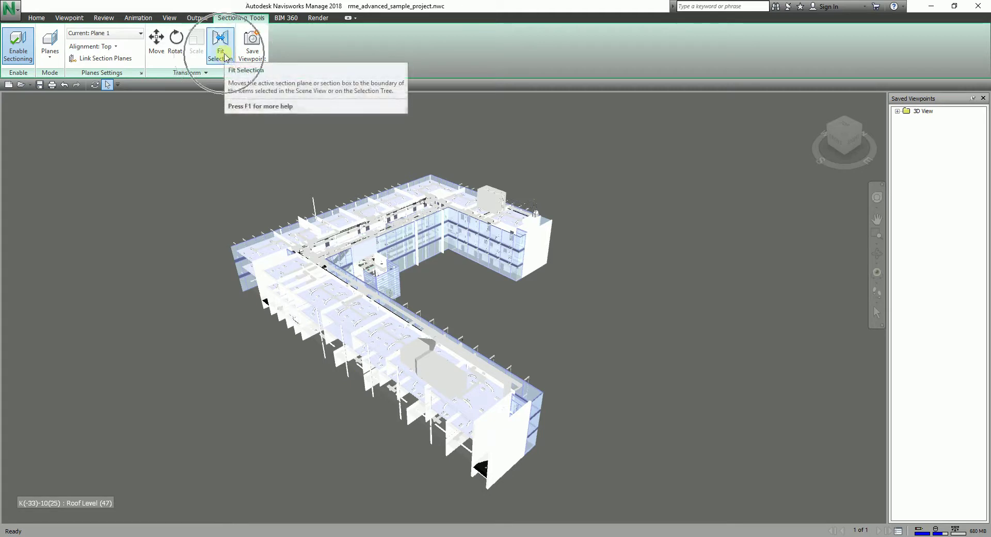
left_click(235, 21)
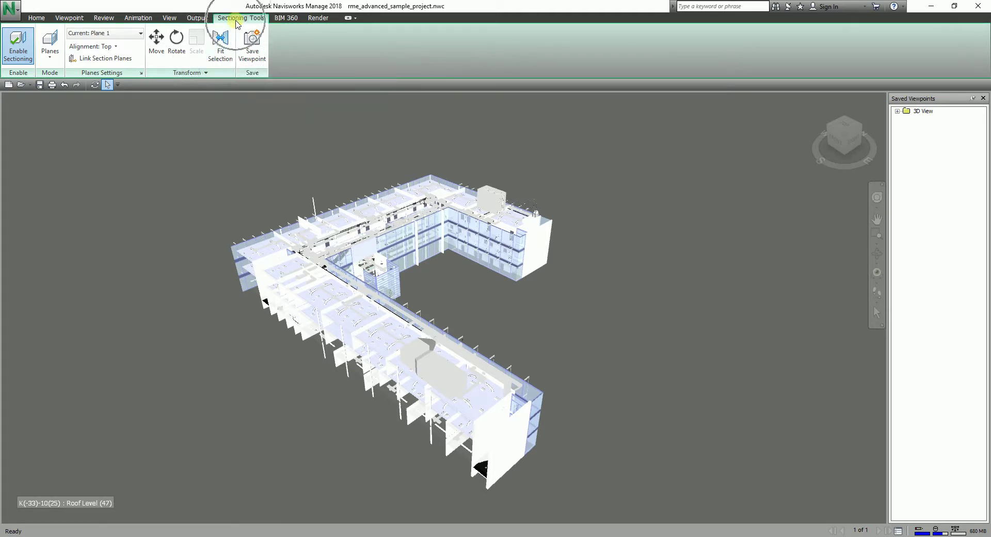
left_click(223, 50)
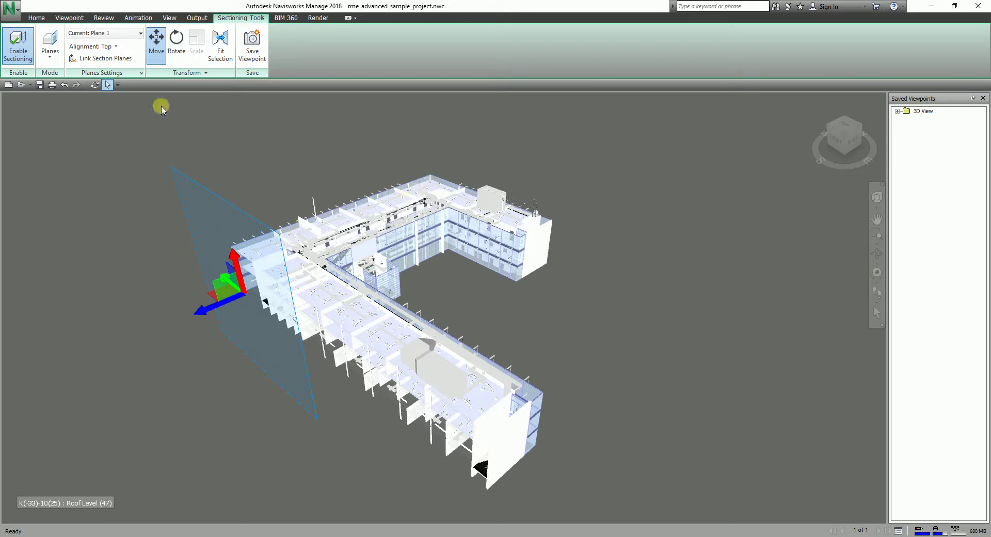
Align section Plane 1 to the top of the model and move it upward to the building's roof level.
left_click(114, 47)
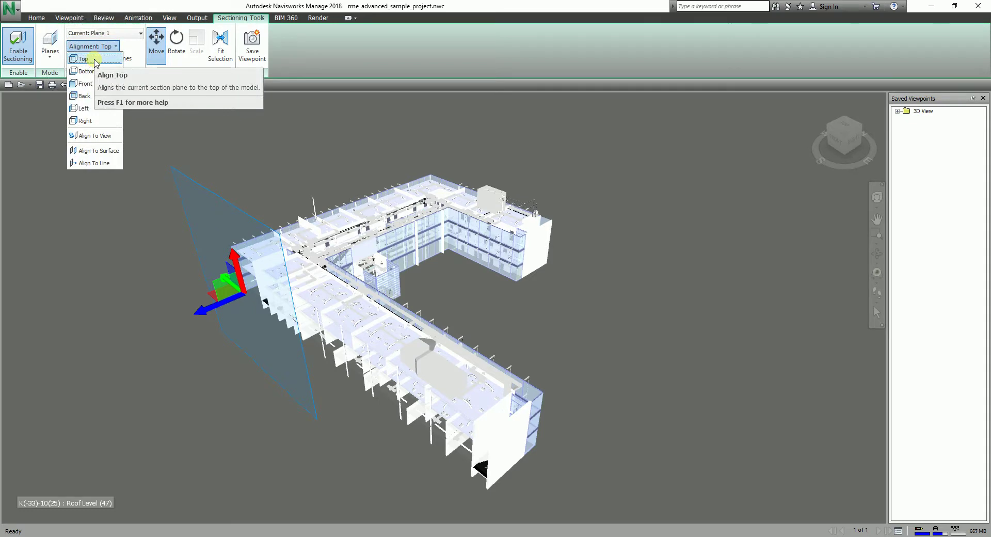
left_click(95, 59)
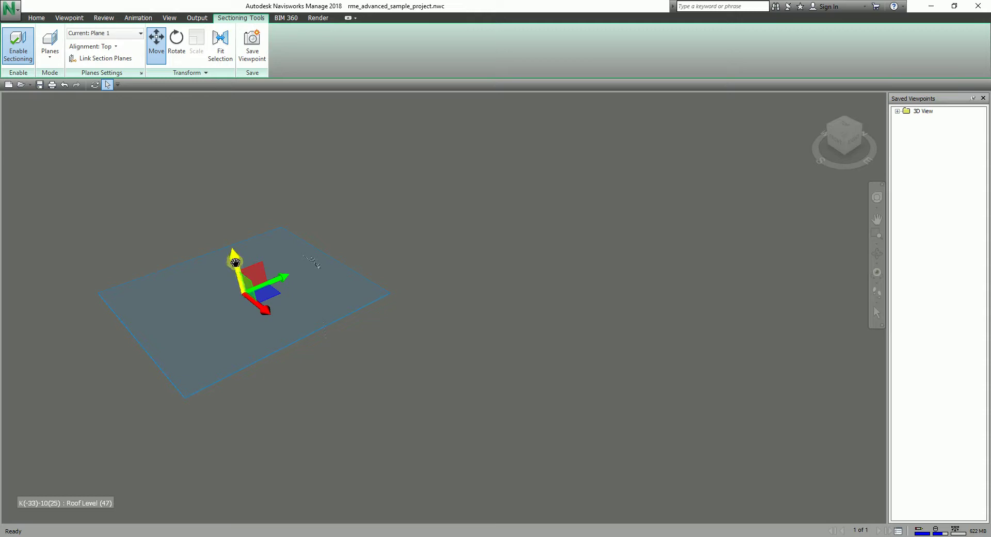
left_click_drag(235, 262, 213, 223)
Move Plane 1 down along its vertical axis to cut the building below the roof.
scroll(265, 281, "up", 10)
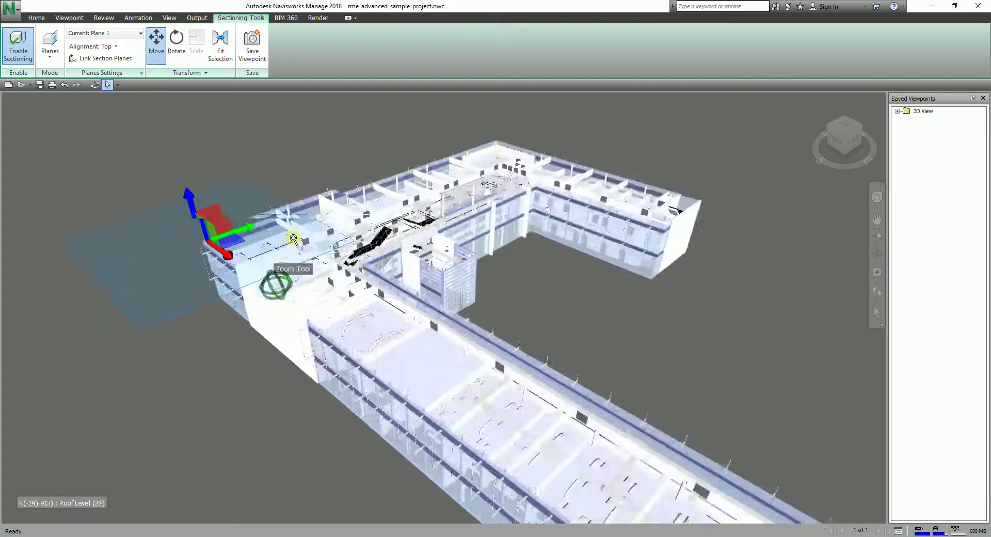
scroll(381, 274, "up", 3)
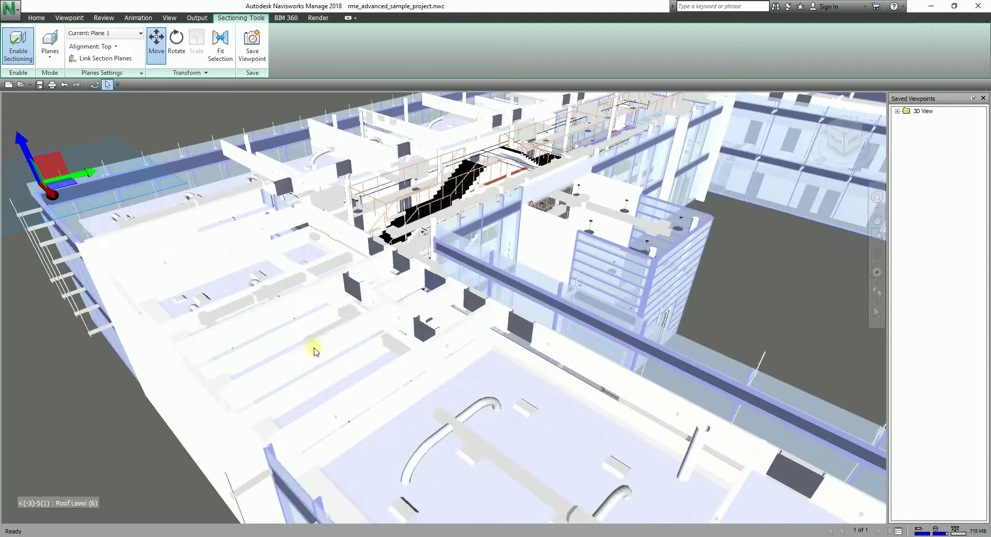
scroll(261, 381, "up", 1)
scroll(261, 381, "down", 1)
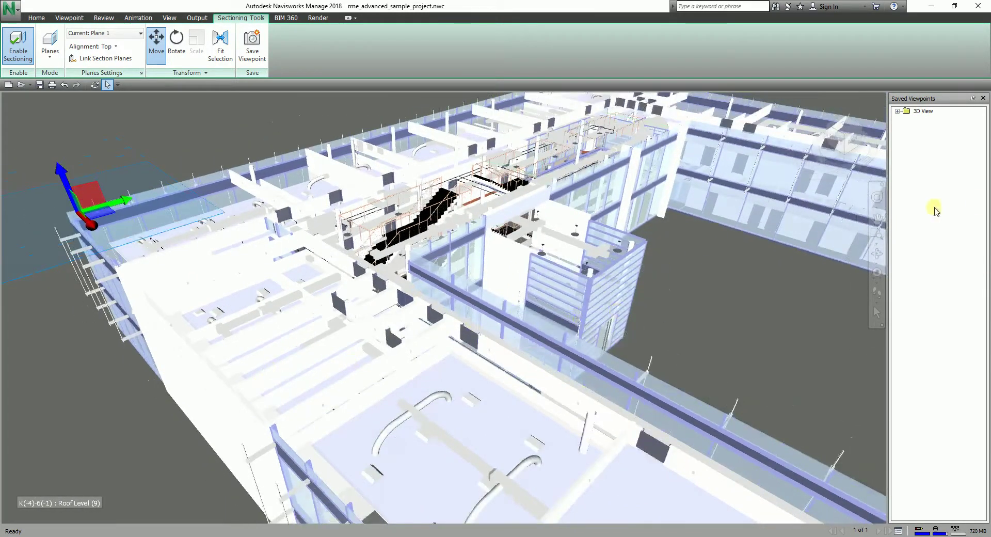
left_click(876, 255)
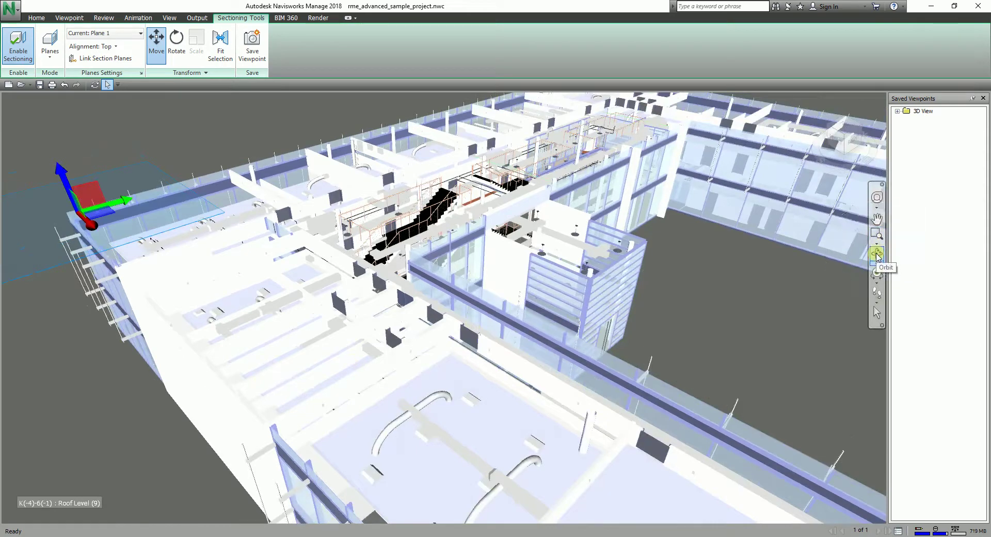
left_click_drag(385, 378, 403, 357)
scroll(454, 313, "up", 1)
middle_click_drag(403, 357, 456, 298)
left_click_drag(456, 299, 466, 355)
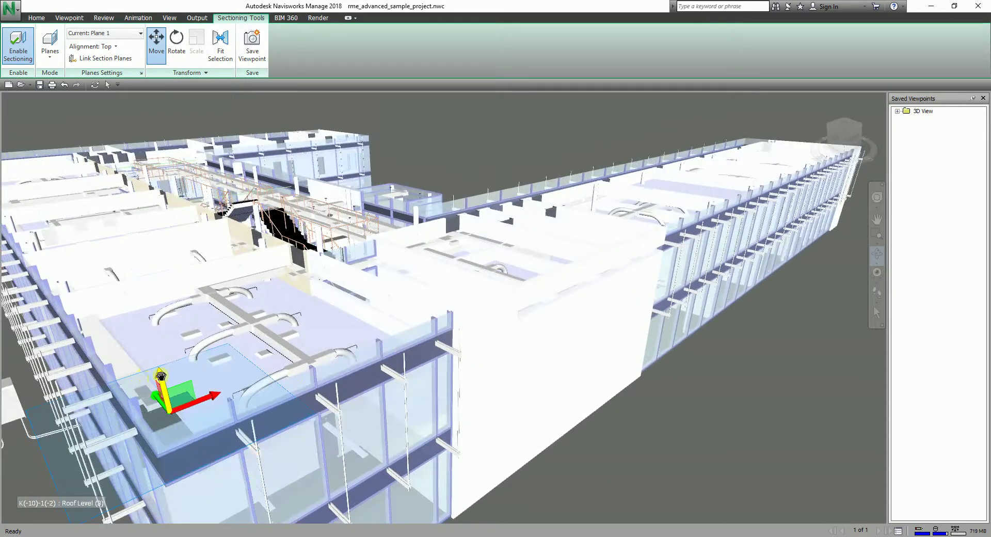
left_click_drag(161, 375, 166, 472)
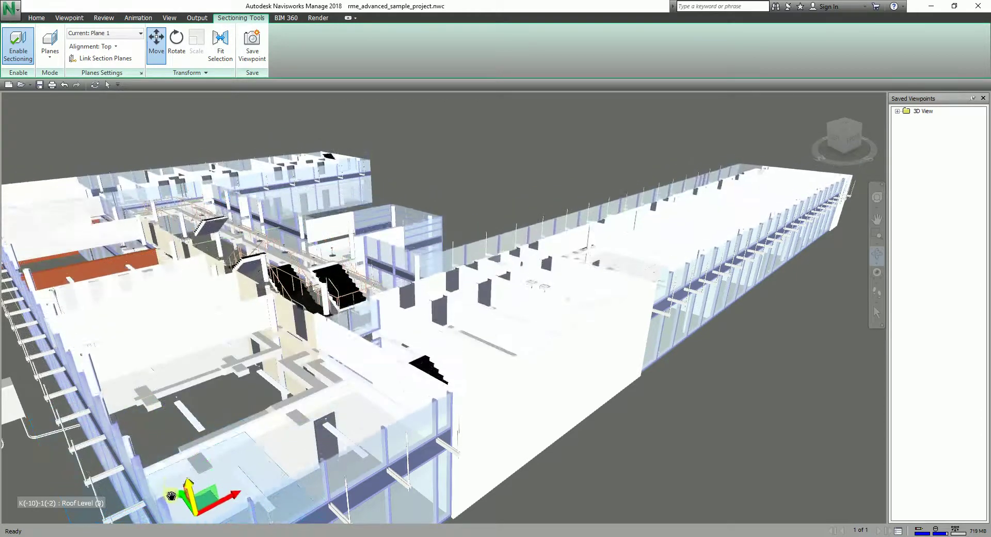
Raise Plane 1 along its vertical axis to just above the roof so the whole building is shown.
left_click_drag(172, 496, 150, 337)
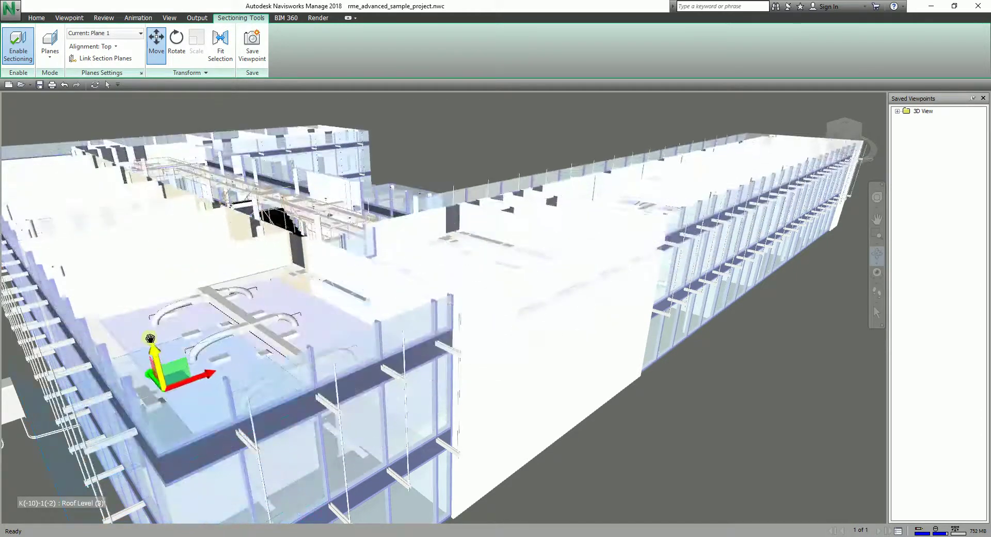
scroll(322, 216, "down", 5)
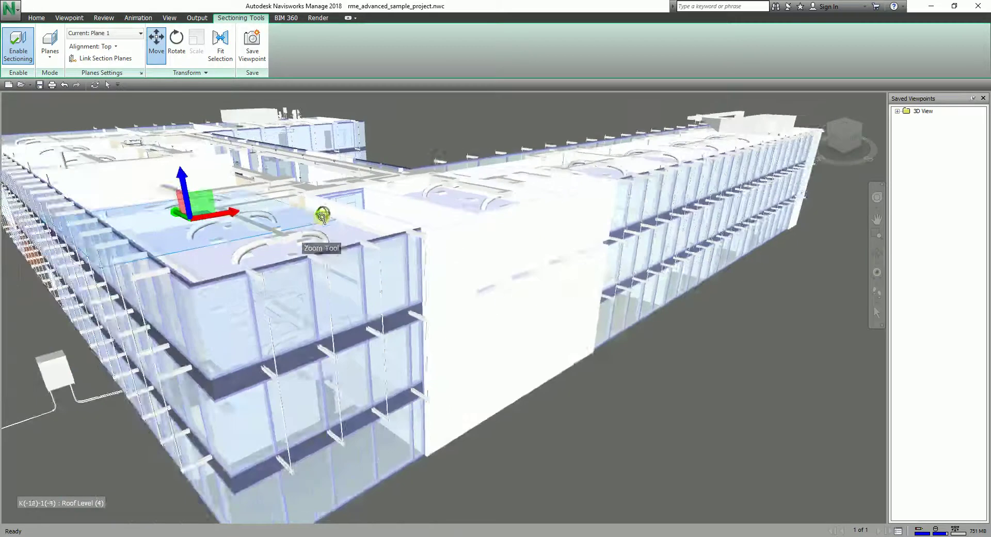
scroll(322, 216, "down", 3)
middle_click_drag(661, 392, 484, 371, "shift")
scroll(596, 349, "down", 2)
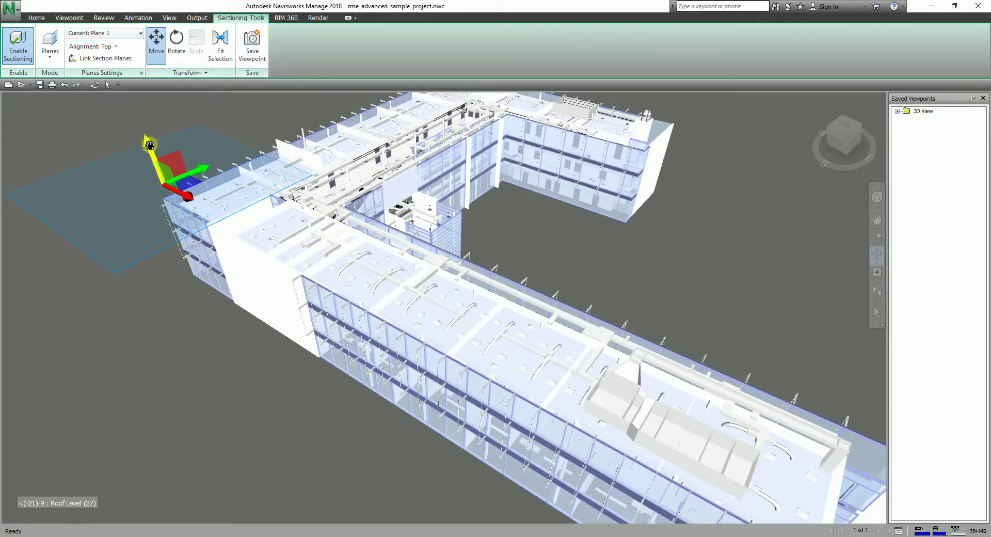
middle_click_drag(159, 217, 143, 187, "shift")
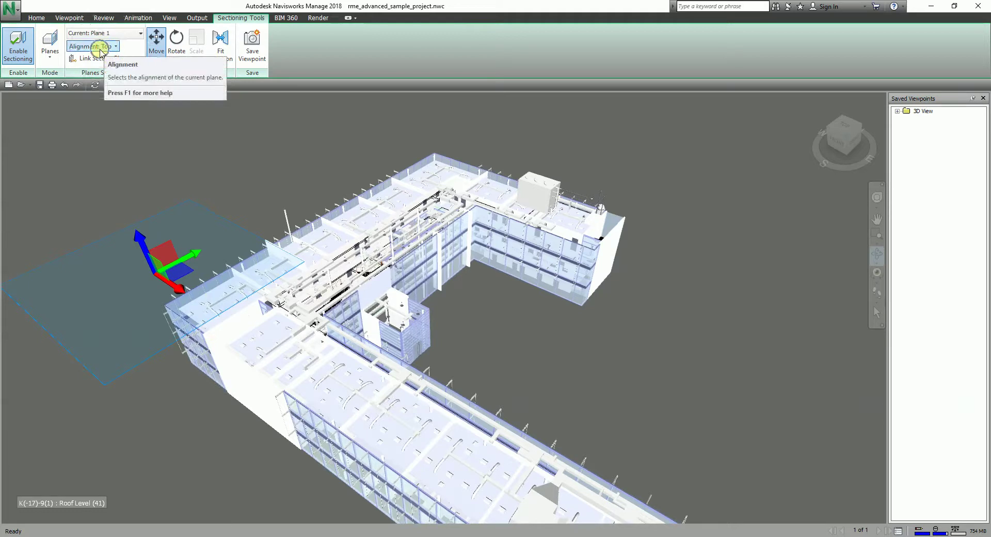
middle_click_drag(286, 295, 361, 335, "shift")
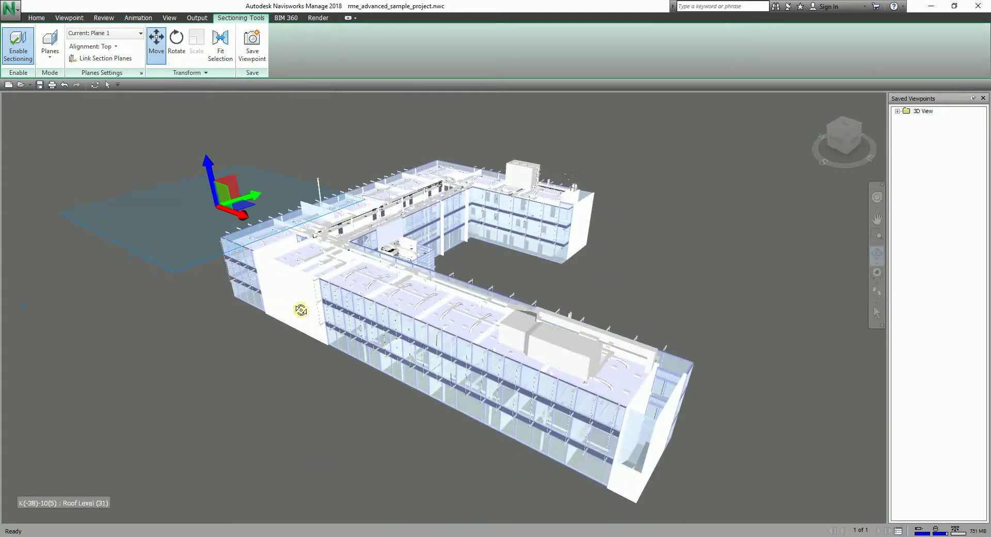
Activate section Plane 2 and align it to the front of the model.
left_click(140, 33)
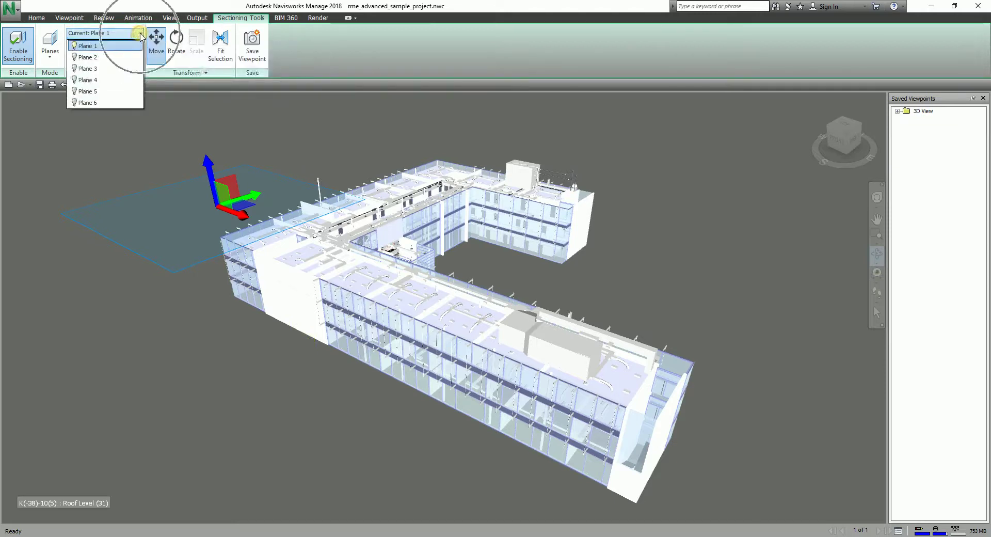
left_click(88, 58)
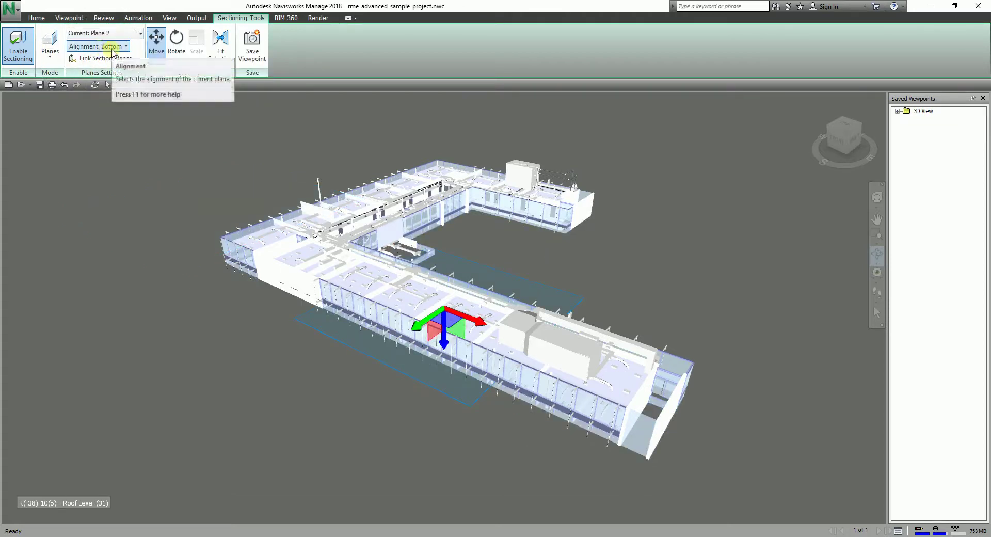
left_click(127, 48)
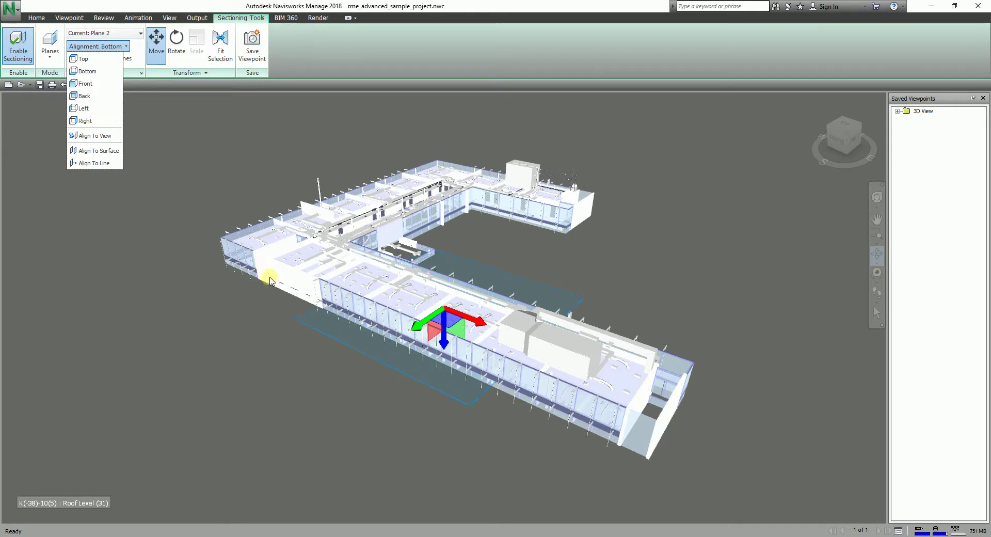
left_click(86, 83)
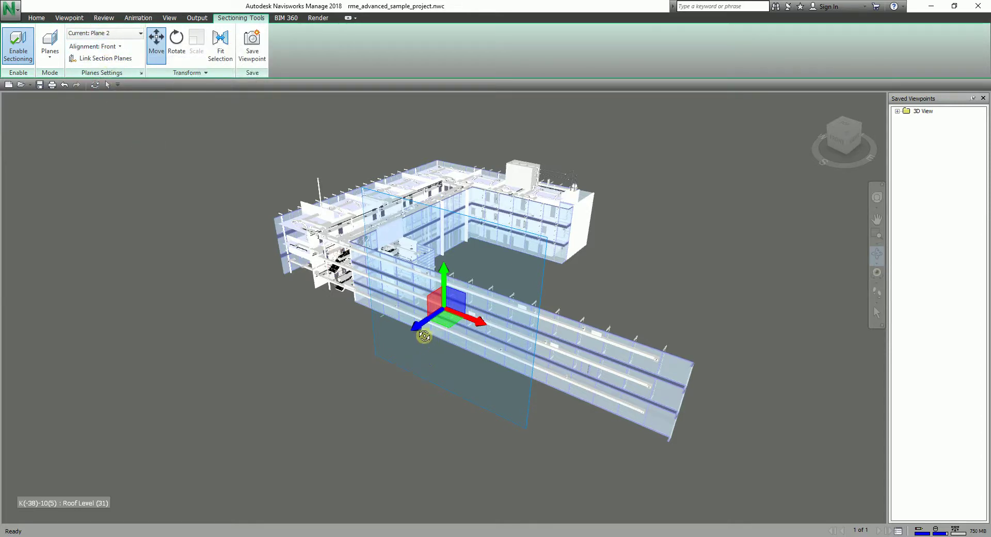
Move Plane 2 outward, perpendicular to the front facade, until the complete facade is shown.
left_click_drag(421, 323, 365, 337)
scroll(431, 316, "up", 5)
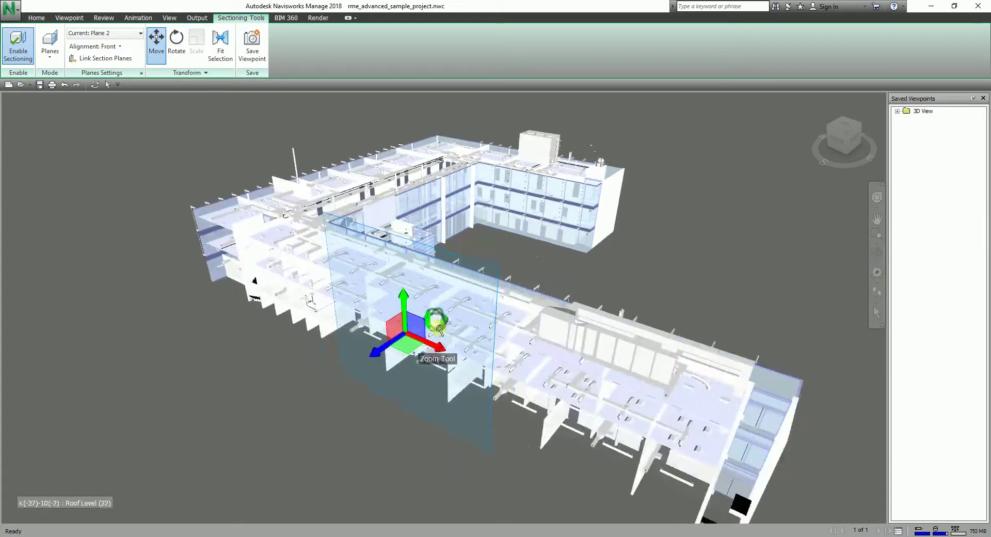
middle_click_drag(422, 416, 387, 358, "shift")
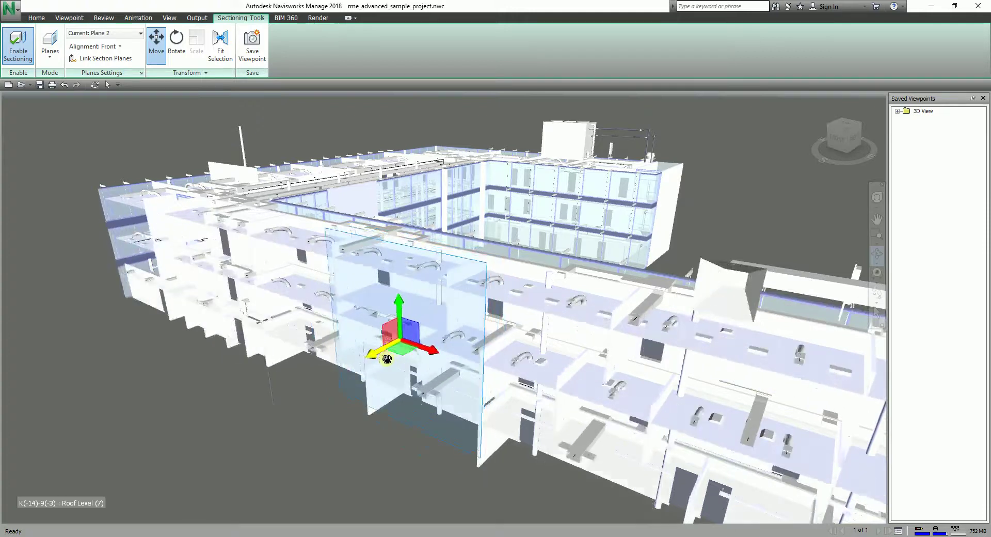
left_click_drag(387, 359, 236, 436)
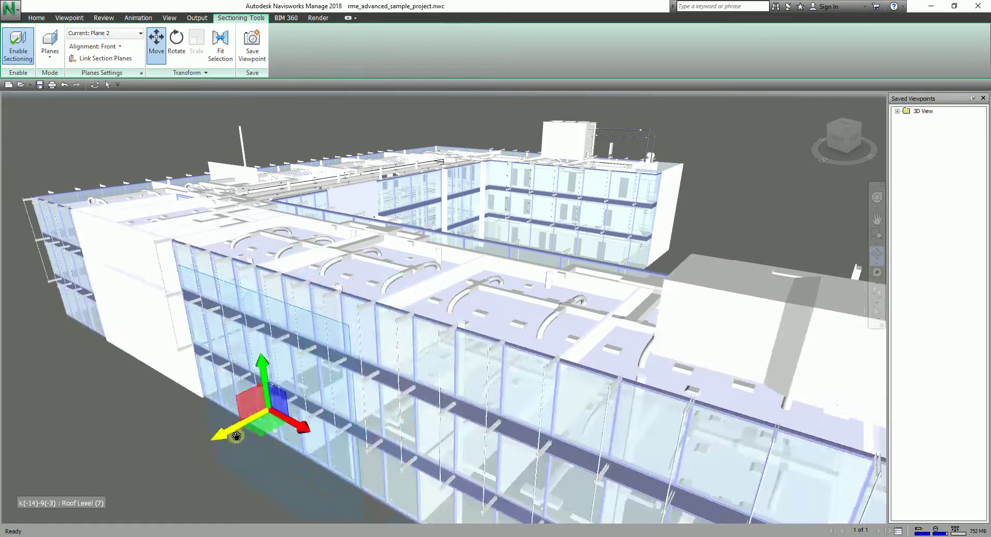
Shift the Plane 2 gizmo upward along its vertical axis in front of the facade.
middle_click_drag(227, 428, 357, 351, "shift")
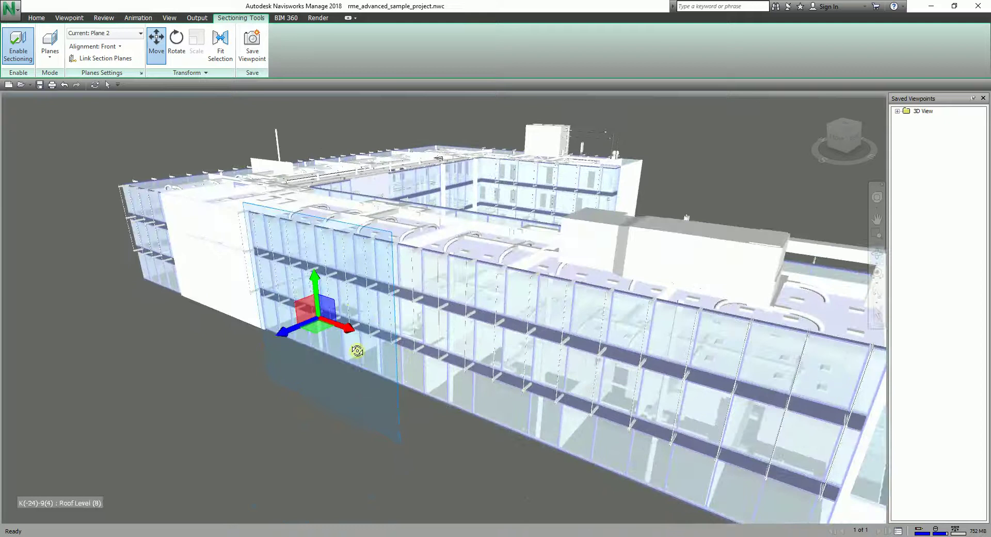
left_click_drag(315, 282, 284, 227)
middle_click_drag(215, 365, 212, 367, "shift")
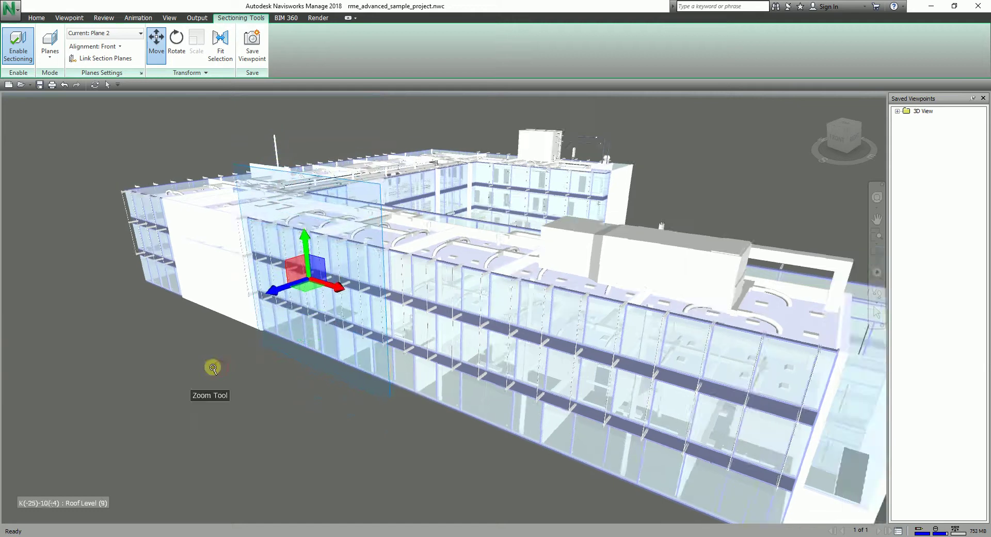
scroll(227, 377, "up", 3)
scroll(219, 351, "down", 1)
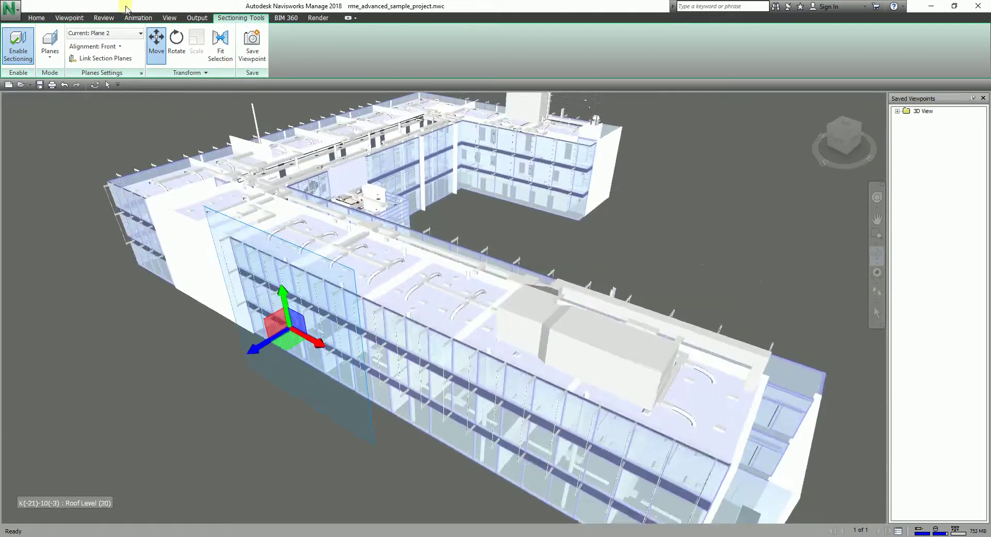
Make Plane 1 the current section plane and nudge it slightly higher above the roof along its vertical axis.
left_click(117, 33)
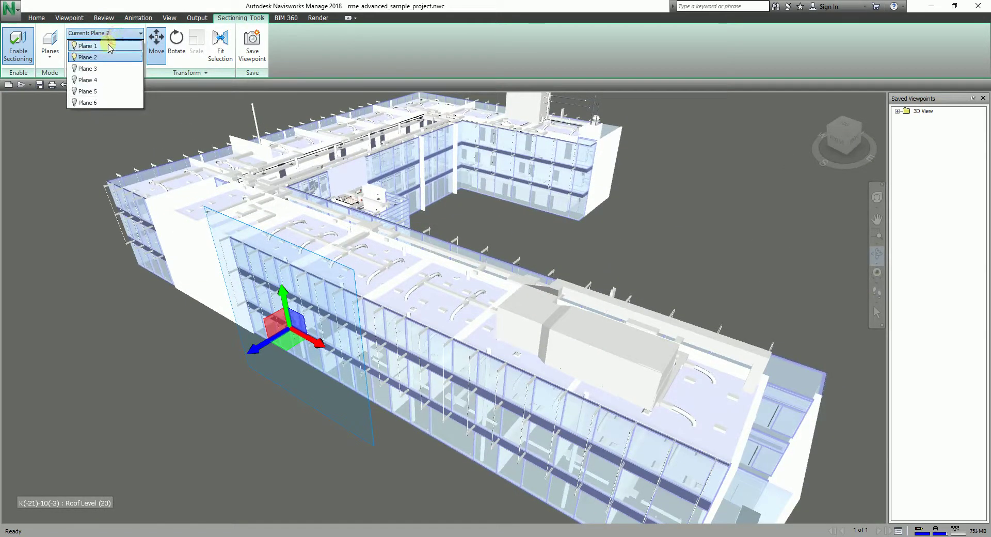
left_click(111, 47)
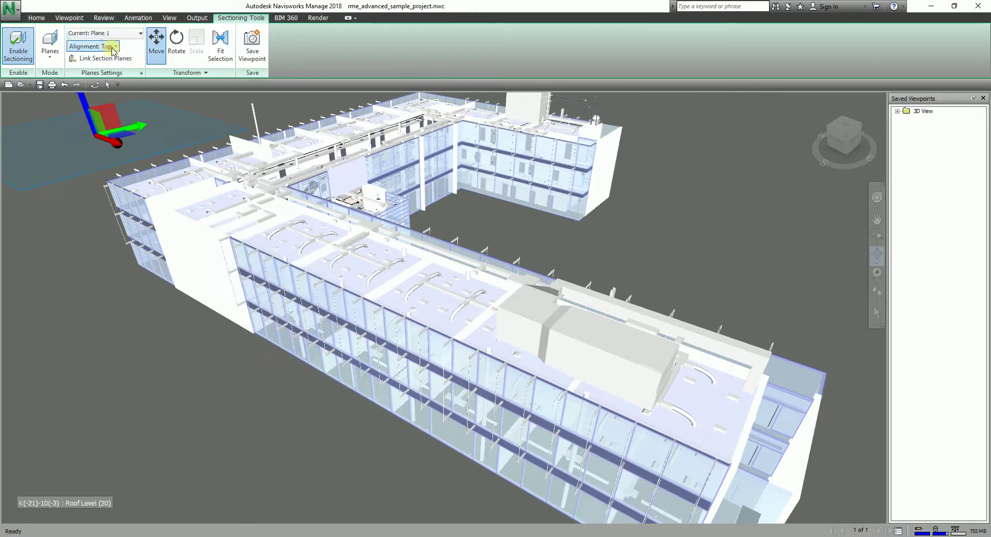
scroll(191, 186, "down", 2)
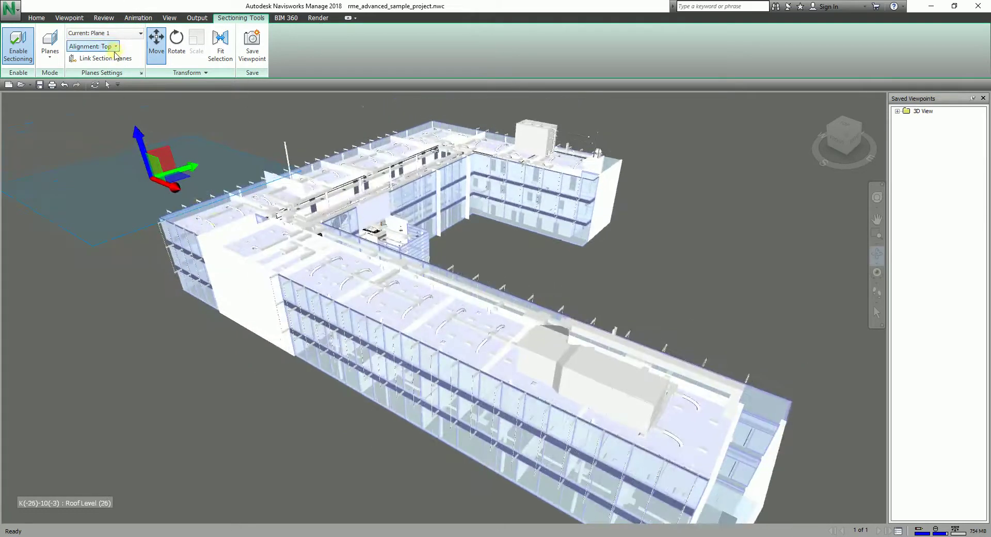
mouse_move(139, 140)
left_mouse_down()
mouse_move(160, 248)
mouse_move(165, 184)
mouse_move(154, 141)
mouse_move(137, 128)
left_mouse_up()
Make Plane 2 the current section plane and nudge it slightly outward, perpendicular to the front facade.
left_click(124, 33)
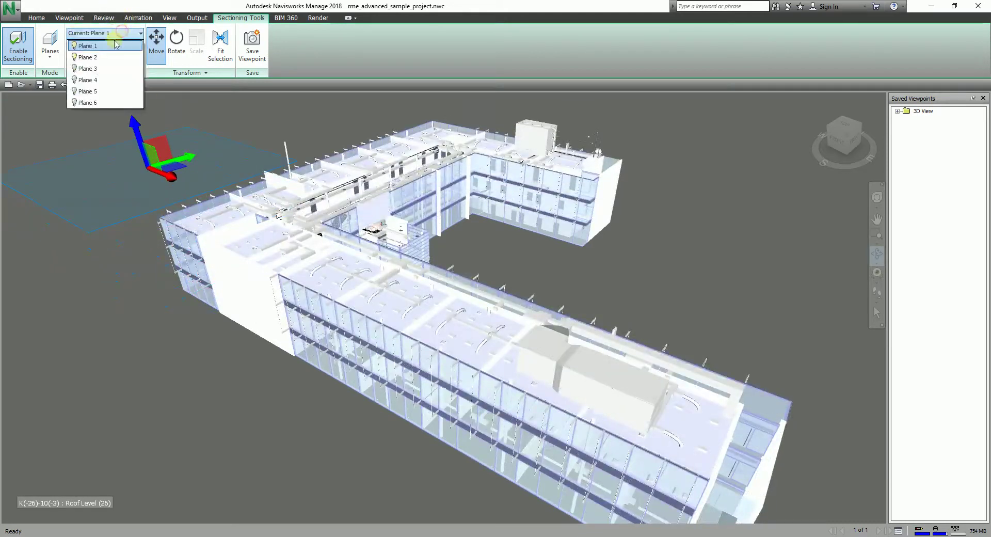
left_click(95, 60)
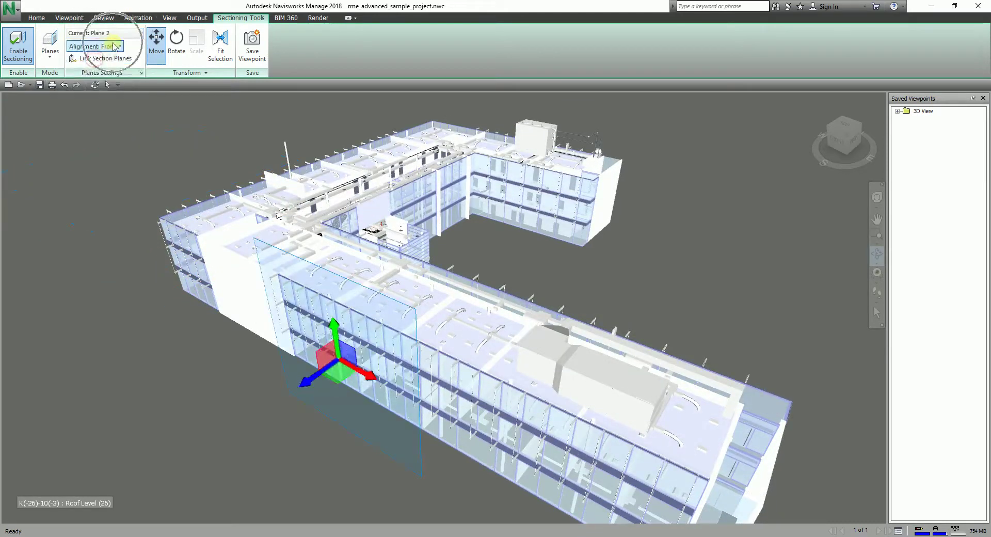
mouse_move(311, 381)
left_mouse_down()
mouse_move(372, 338)
mouse_move(303, 386)
left_mouse_up()
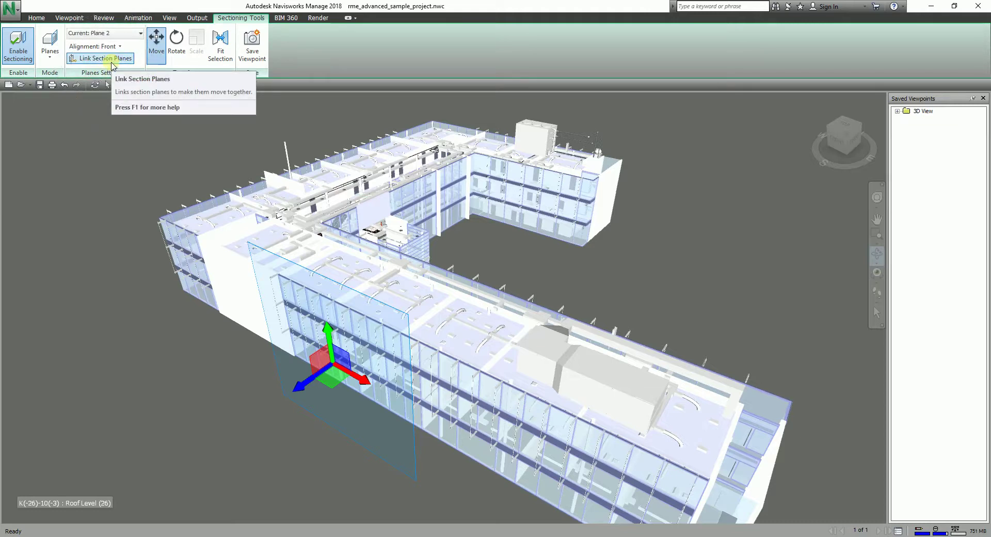
Link the section planes and move them together using the Move gizmo on Plane 2.
left_click(106, 61)
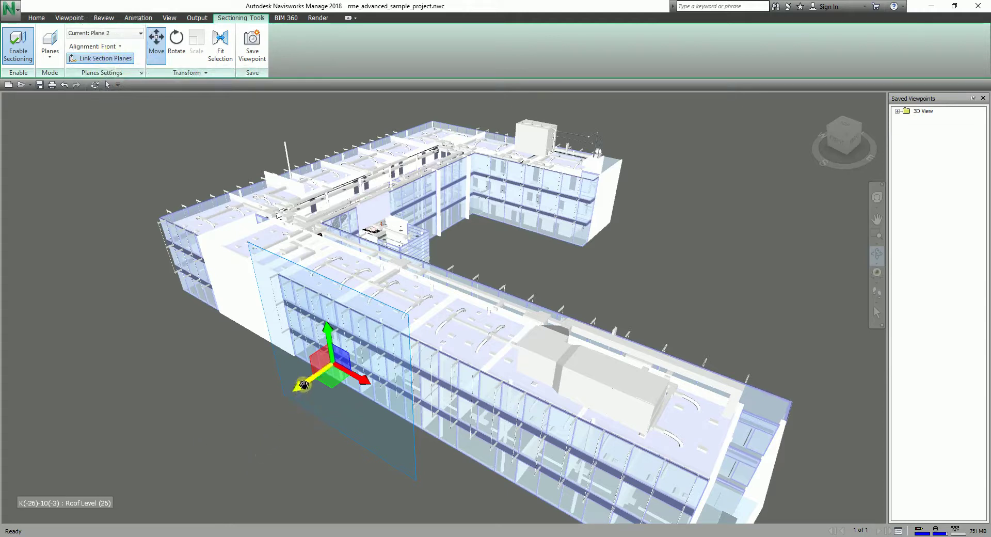
left_click_drag(303, 385, 170, 114)
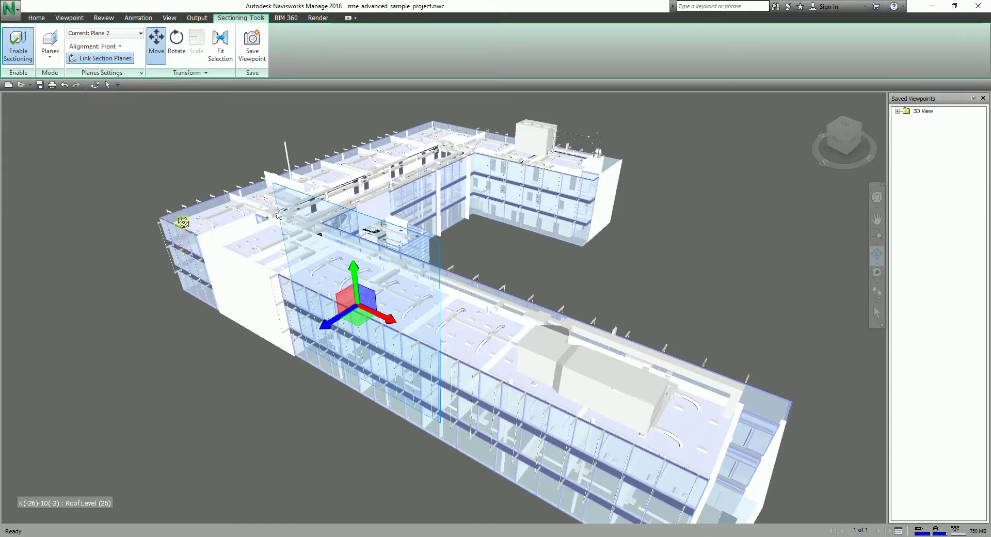
Align Plane 2 to the long side surface of the near rooftop equipment box and move it slightly outward.
left_click(116, 47)
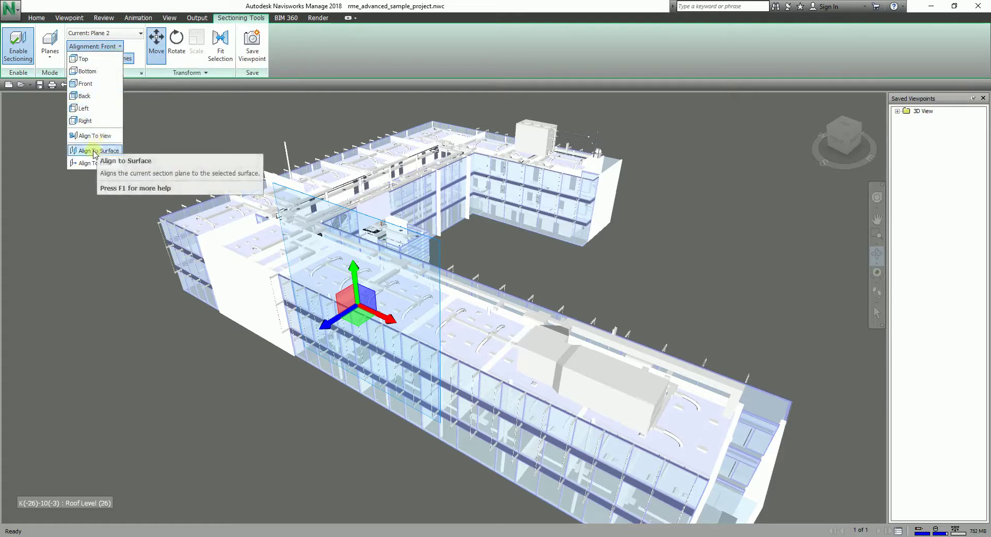
left_click(524, 290)
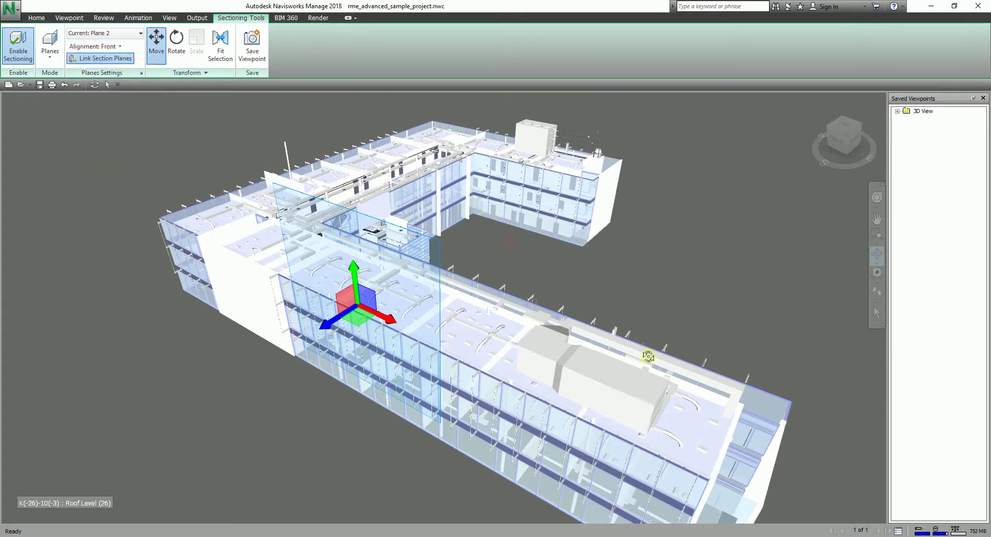
scroll(595, 371, "up", 5)
scroll(454, 272, "up", 3)
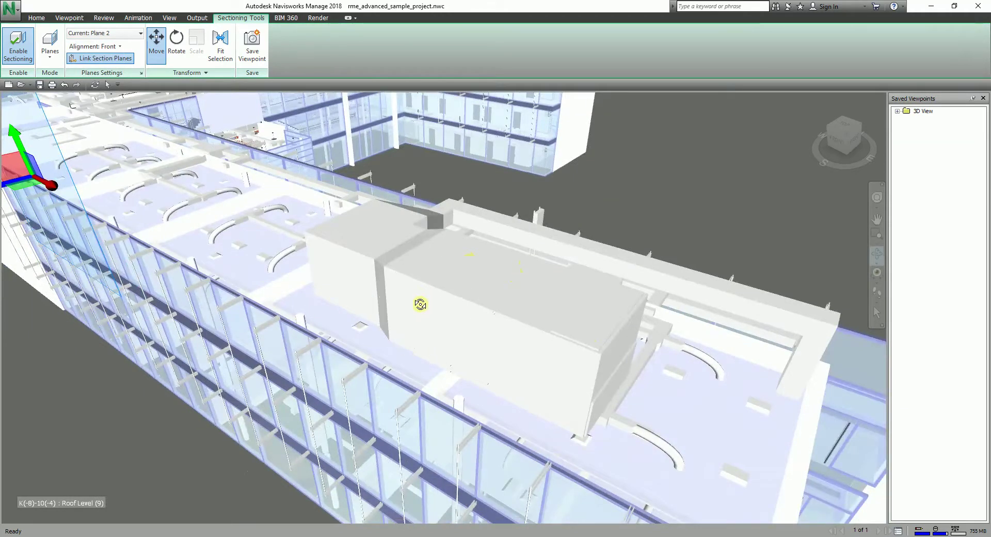
scroll(420, 304, "down", 2)
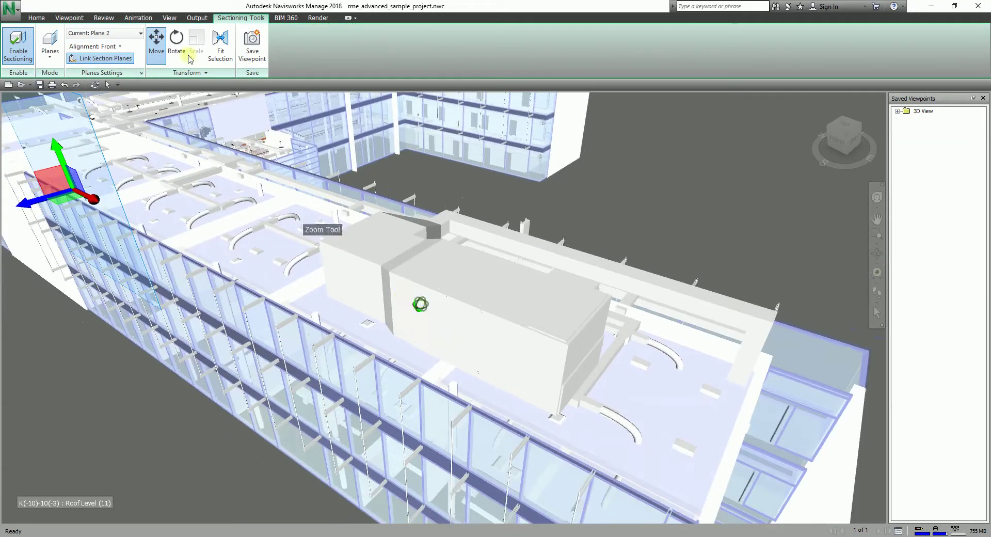
left_click(116, 48)
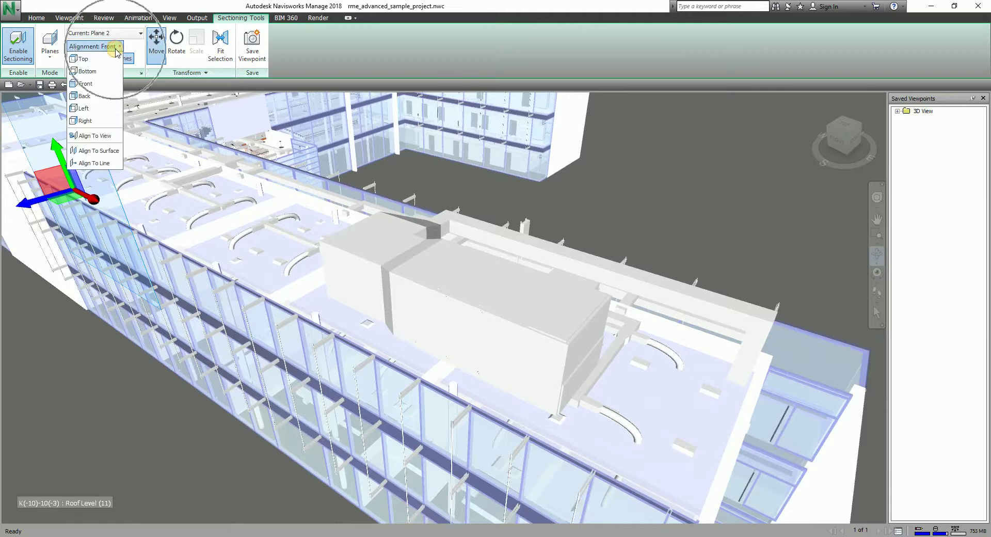
left_click(99, 150)
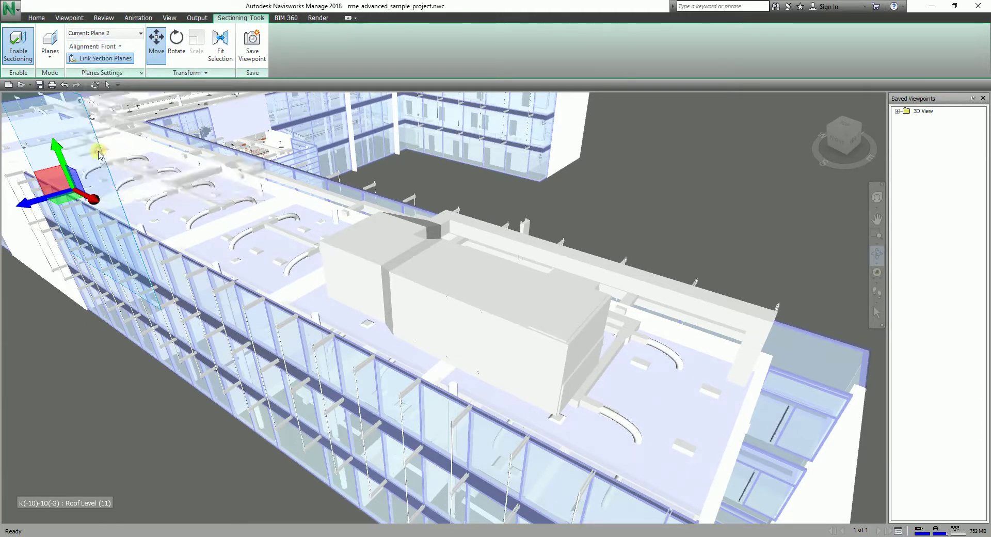
left_click(442, 319)
scroll(409, 292, "down", 3)
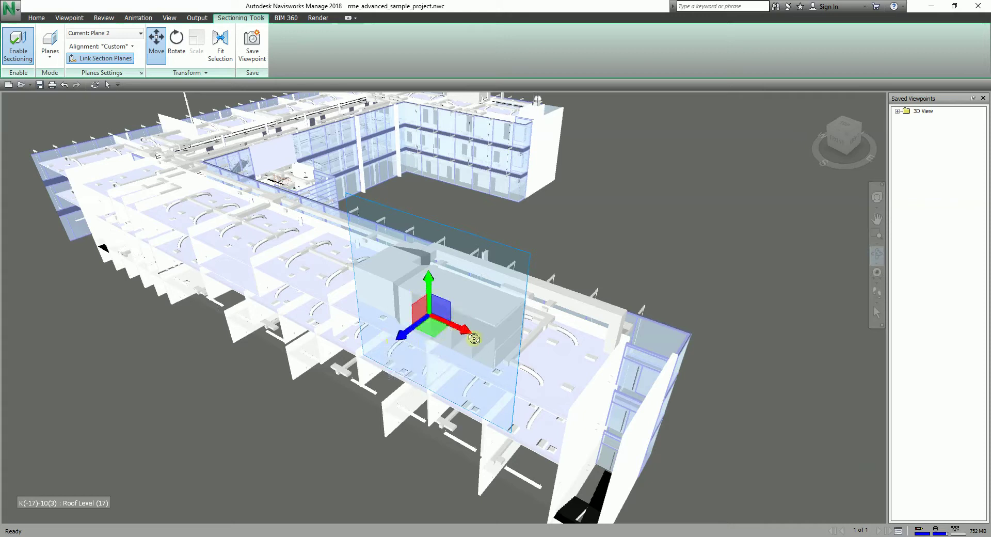
mouse_move(405, 329)
left_mouse_down()
mouse_move(342, 354)
mouse_move(419, 325)
mouse_move(377, 347)
mouse_move(398, 335)
left_mouse_up()
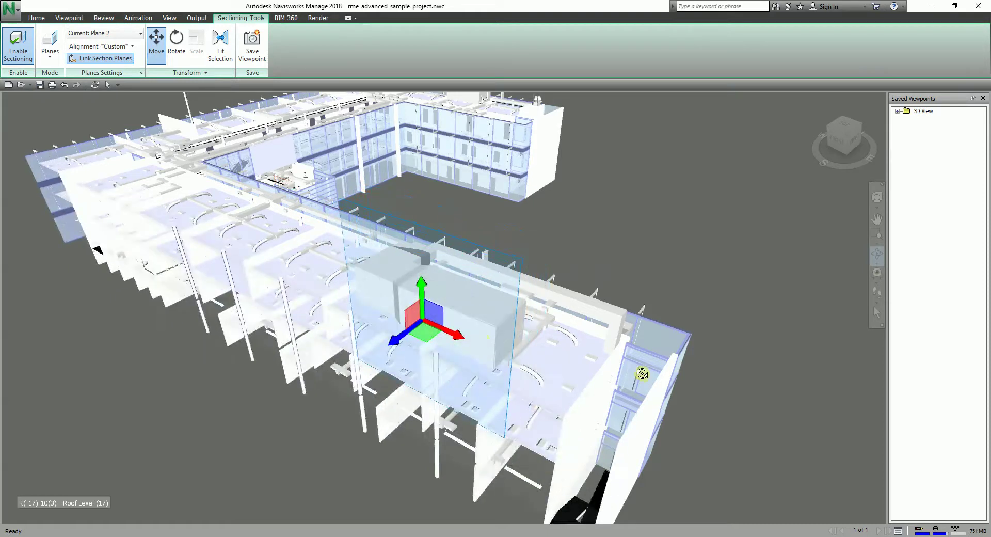
Align Plane 2 to the end surface of the long rooftop duct near the end wall of the wing.
scroll(636, 373, "up", 6)
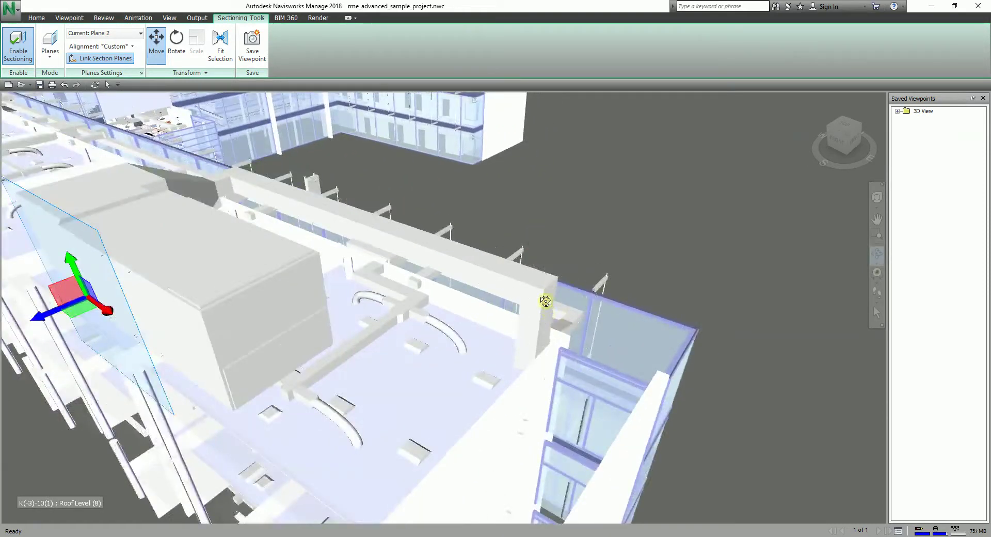
left_click(101, 46)
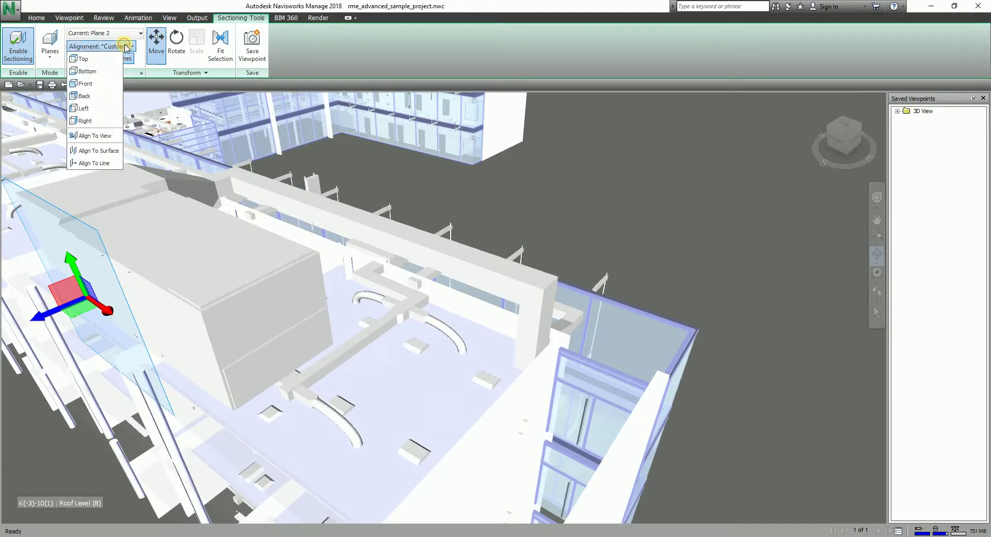
left_click(106, 151)
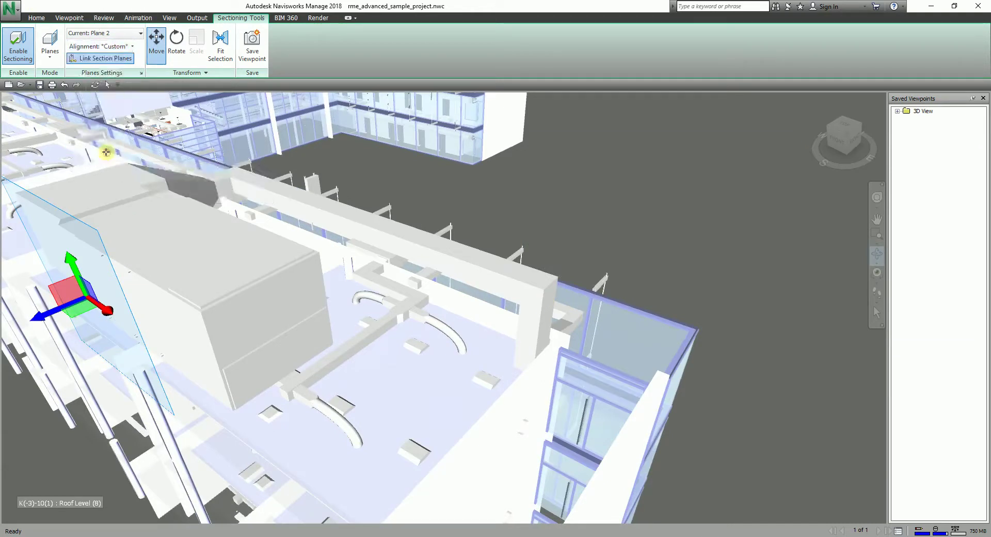
left_click(547, 311)
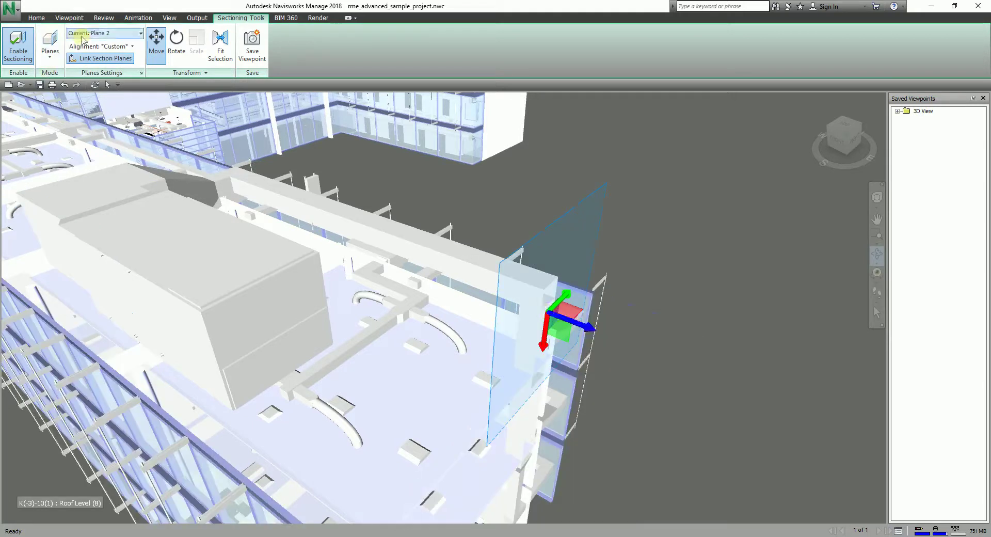
Move Plane 2 outward along its perpendicular axis until it lies well beyond the end wall of the wing.
left_click(122, 50)
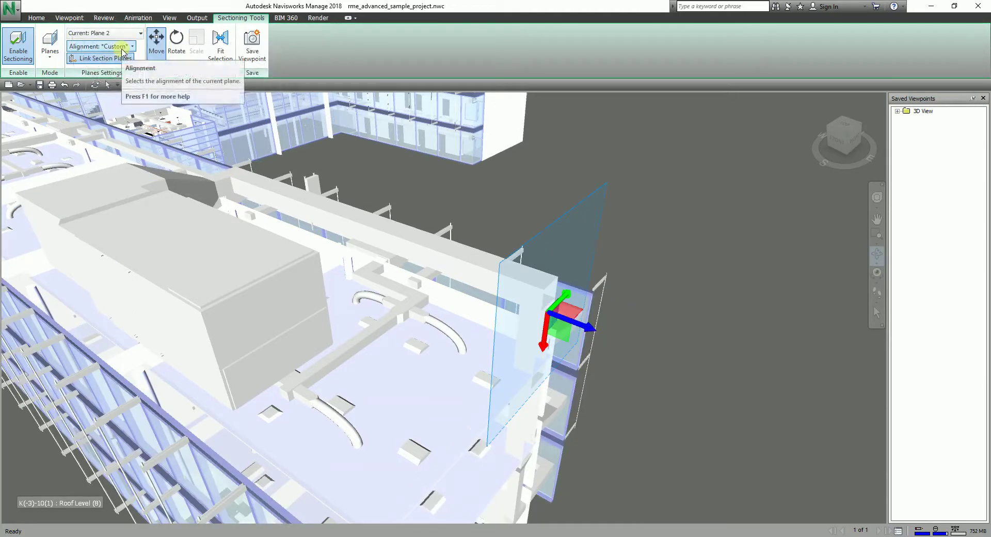
left_click_drag(588, 329, 702, 331)
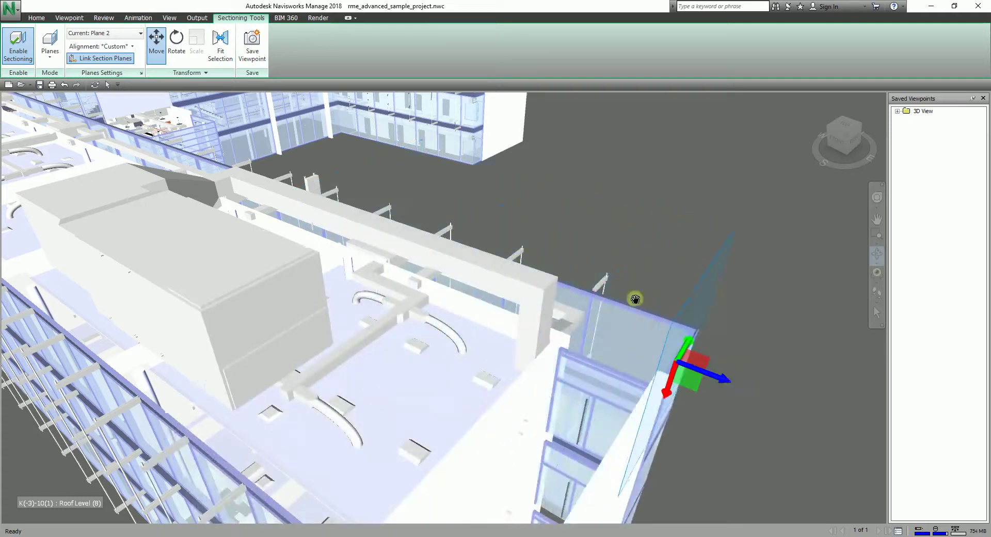
middle_click_drag(635, 296, 586, 240, "shift")
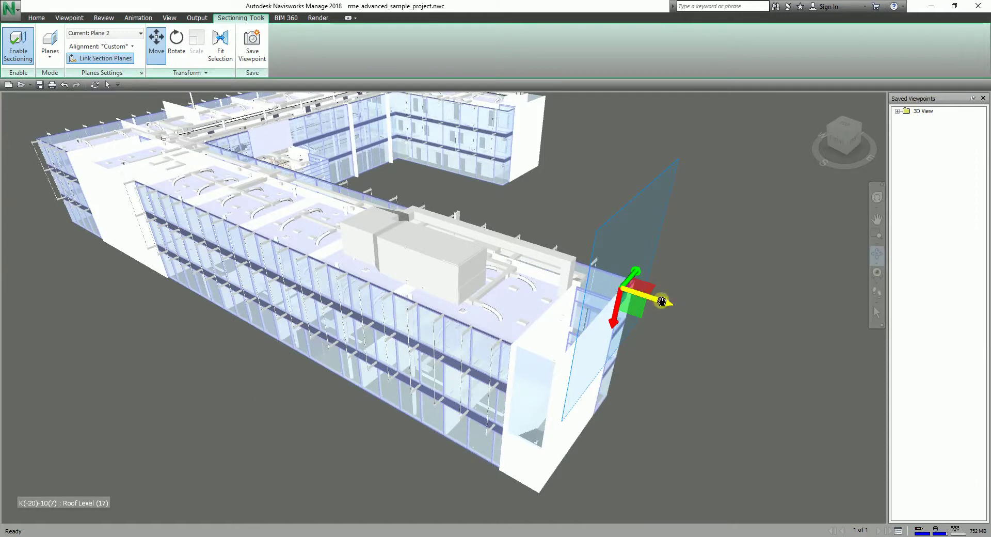
left_click_drag(661, 300, 742, 326)
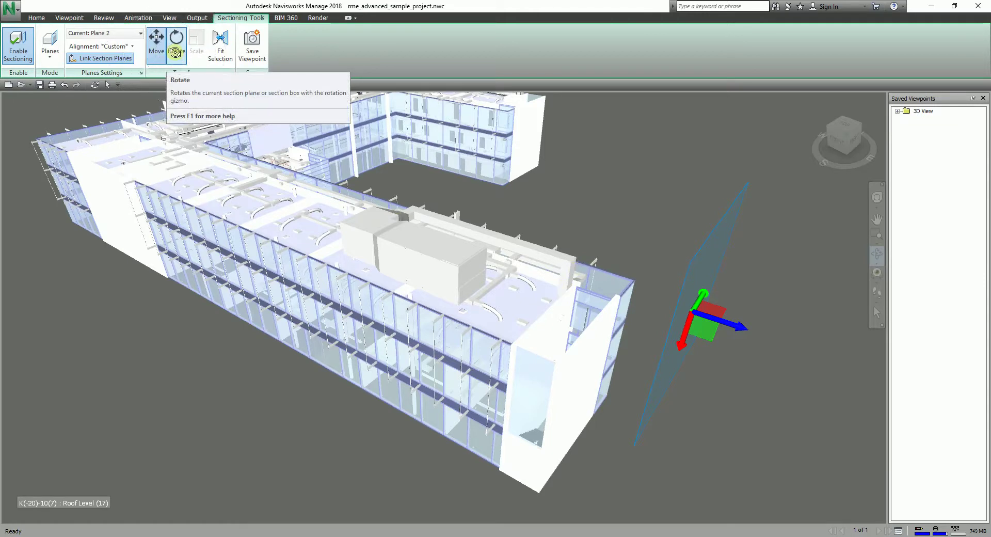
Rotate Plane 2 slightly and move it back toward the building so it cuts through the end of the near wing.
left_click(176, 52)
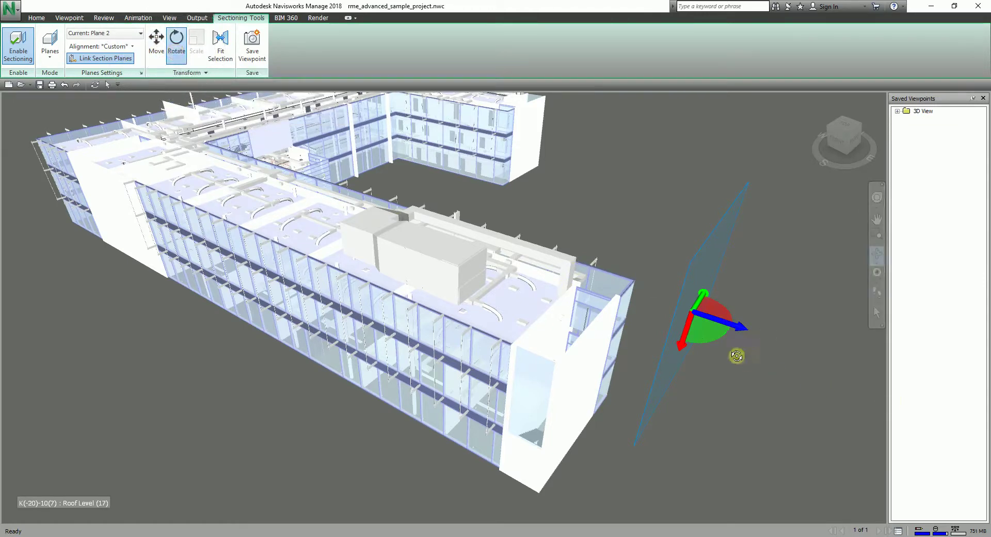
mouse_move(720, 329)
left_mouse_down()
mouse_move(656, 356)
mouse_move(683, 361)
mouse_move(714, 344)
mouse_move(688, 330)
mouse_move(695, 290)
mouse_move(703, 305)
mouse_move(692, 292)
mouse_move(702, 306)
mouse_move(704, 291)
mouse_move(748, 371)
mouse_move(769, 453)
mouse_move(734, 336)
left_mouse_up()
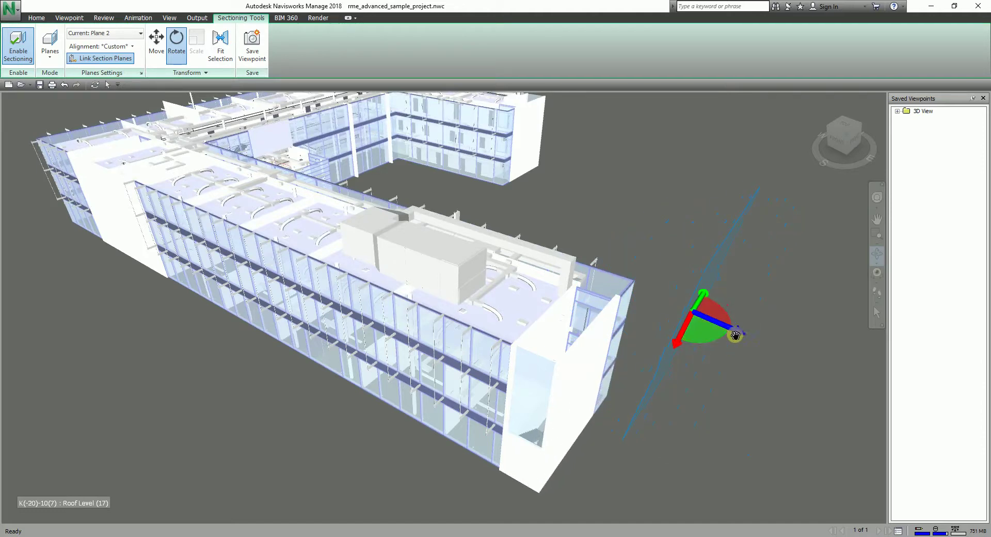
left_click(160, 49)
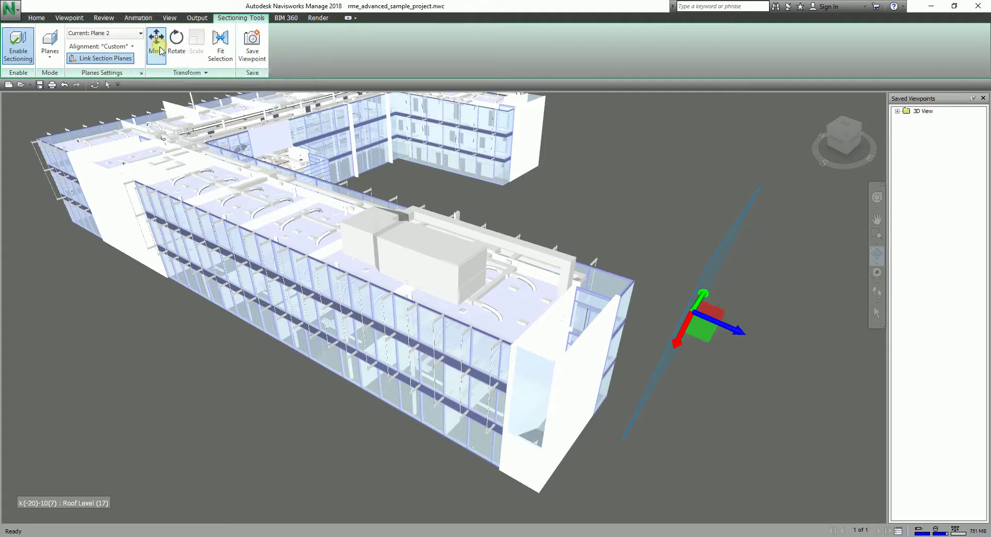
left_click_drag(709, 325, 567, 271)
middle_click_drag(633, 392, 462, 252, "shift")
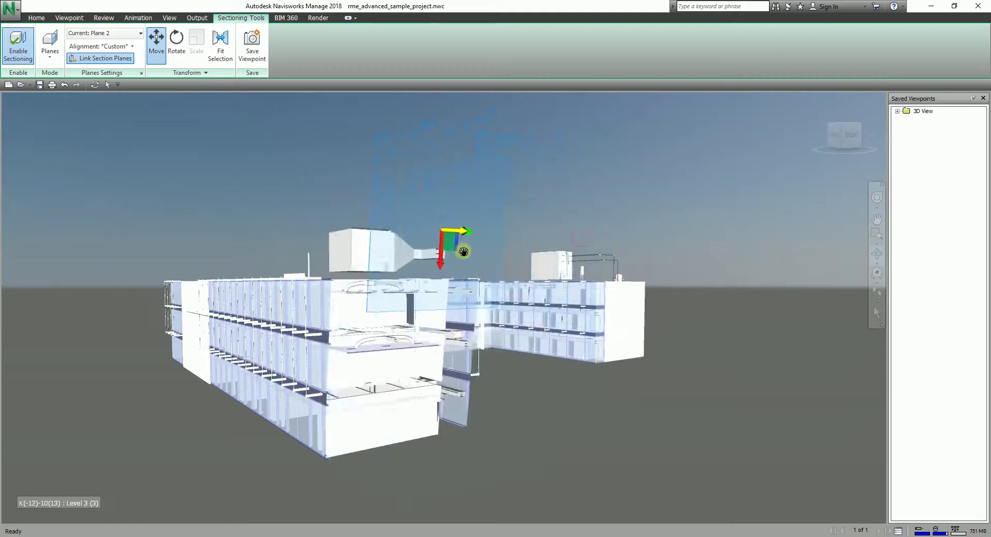
left_click_drag(462, 251, 569, 308)
scroll(627, 333, "down", 3)
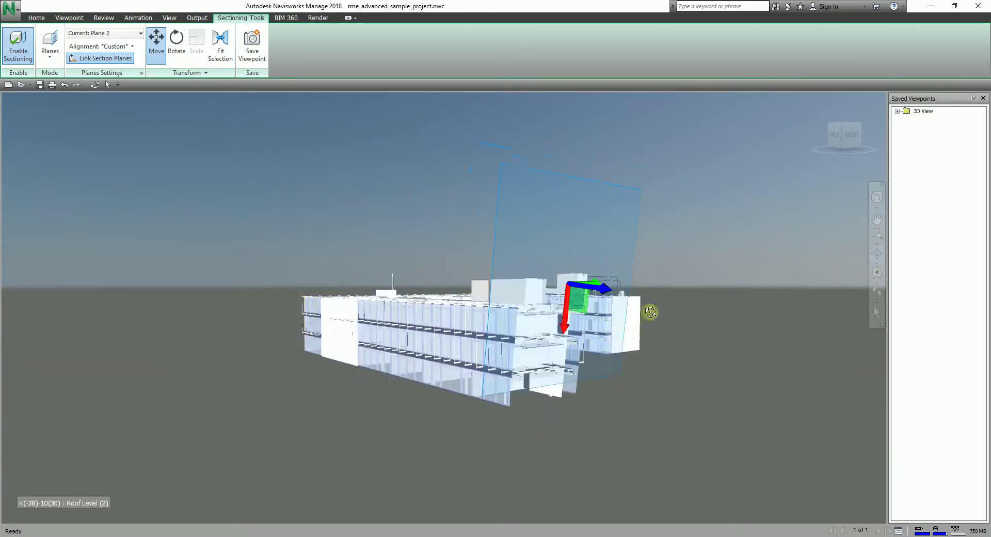
mouse_move(648, 311)
middle_mouse_down("shift")
mouse_move(686, 378)
mouse_move(640, 318)
middle_mouse_up("shift")
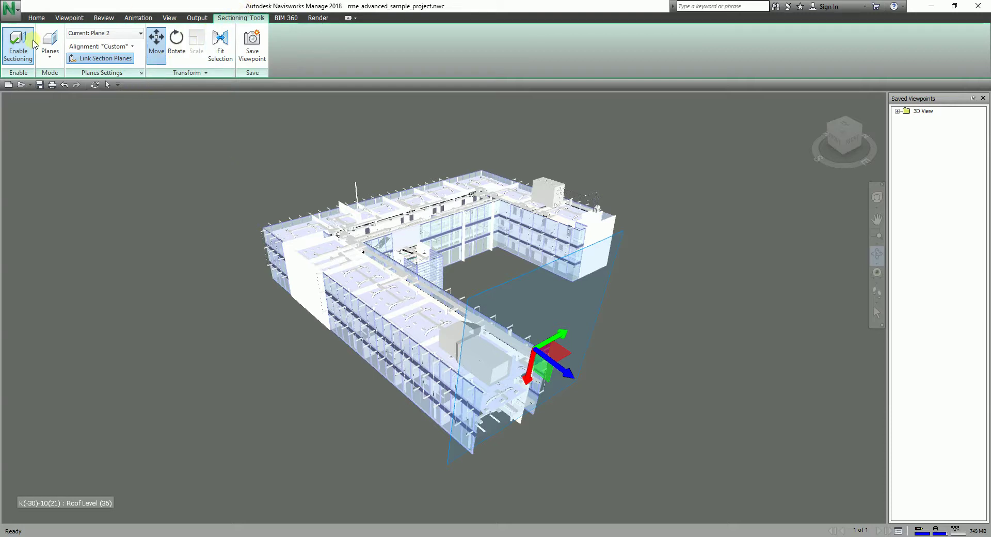
Turn sectioning off to view the complete building, and enable it again.
left_click(17, 51)
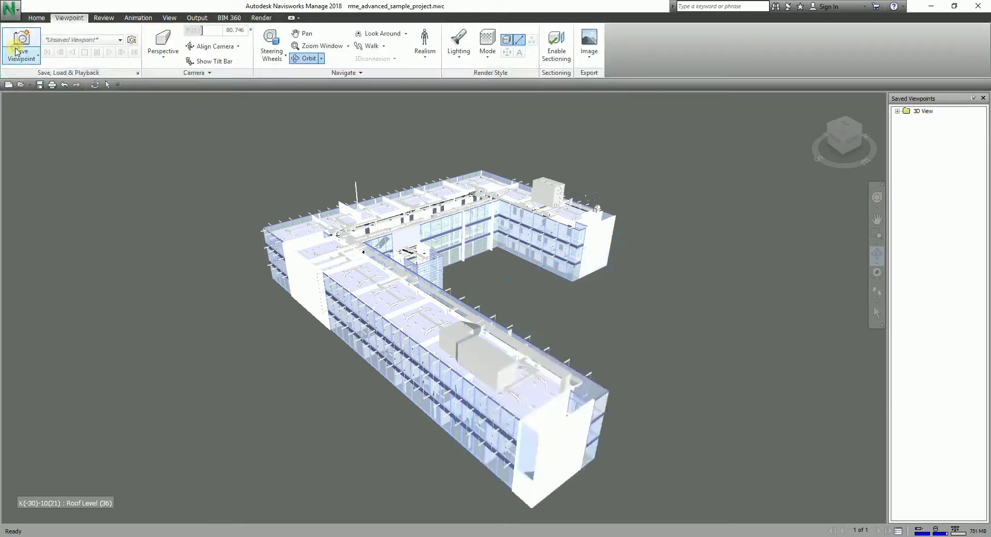
left_click_drag(628, 341, 674, 331)
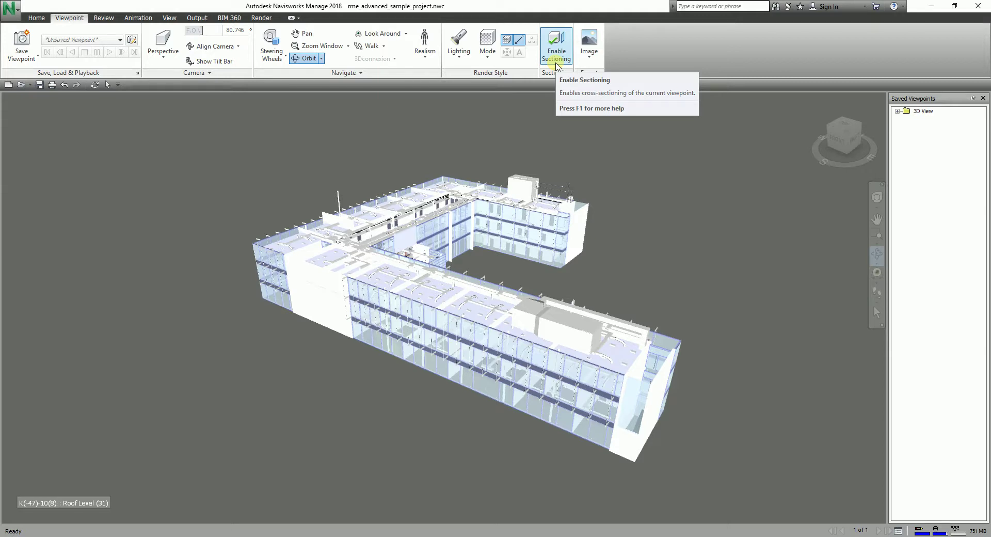
left_click(557, 61)
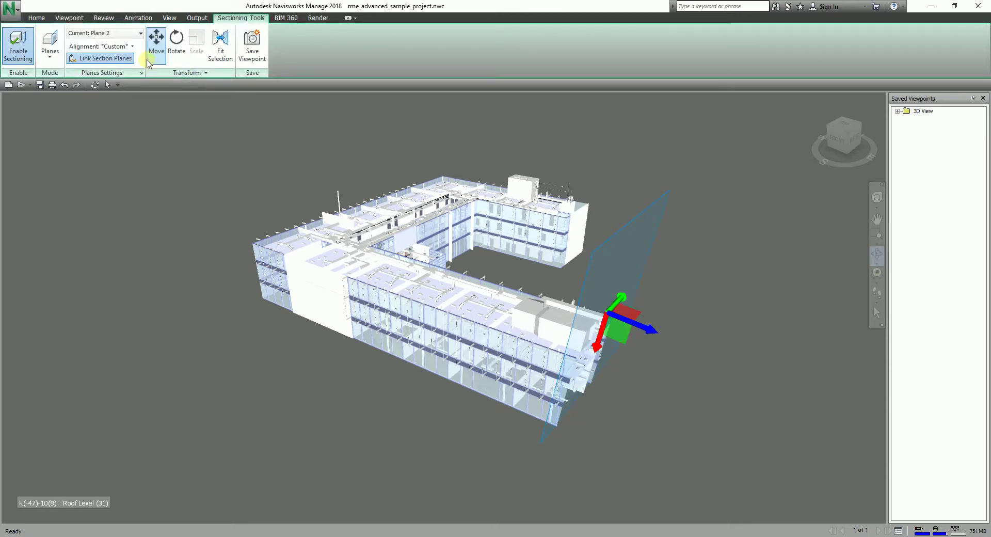
Align Plane 2 to the side surface of the far rooftop equipment box and move it outward until the whole building is shown.
left_click(111, 46)
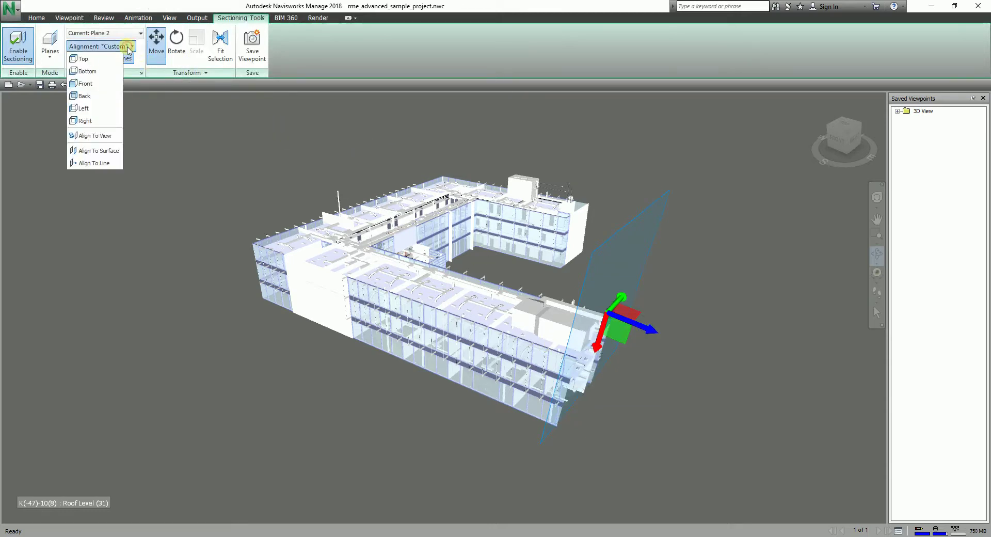
left_click(98, 150)
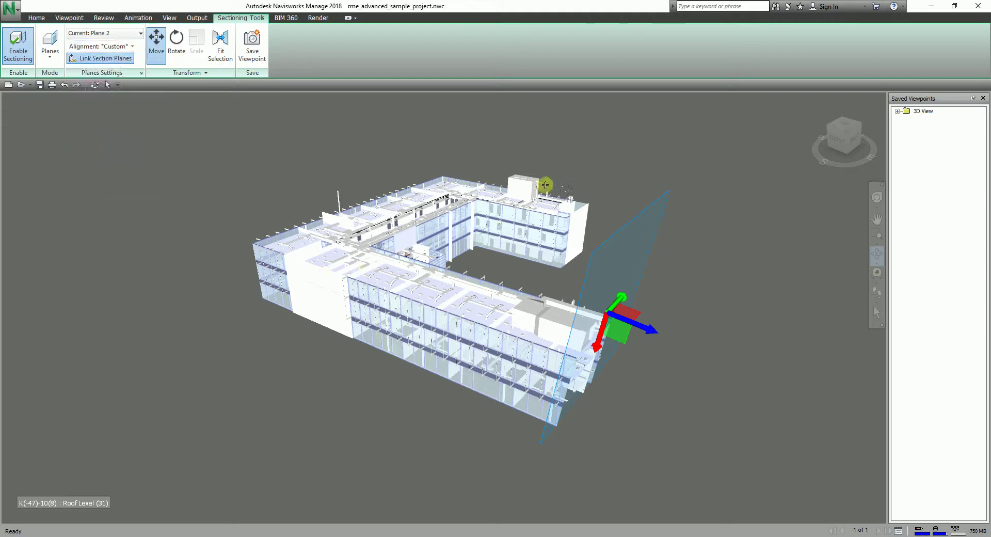
left_click(518, 188)
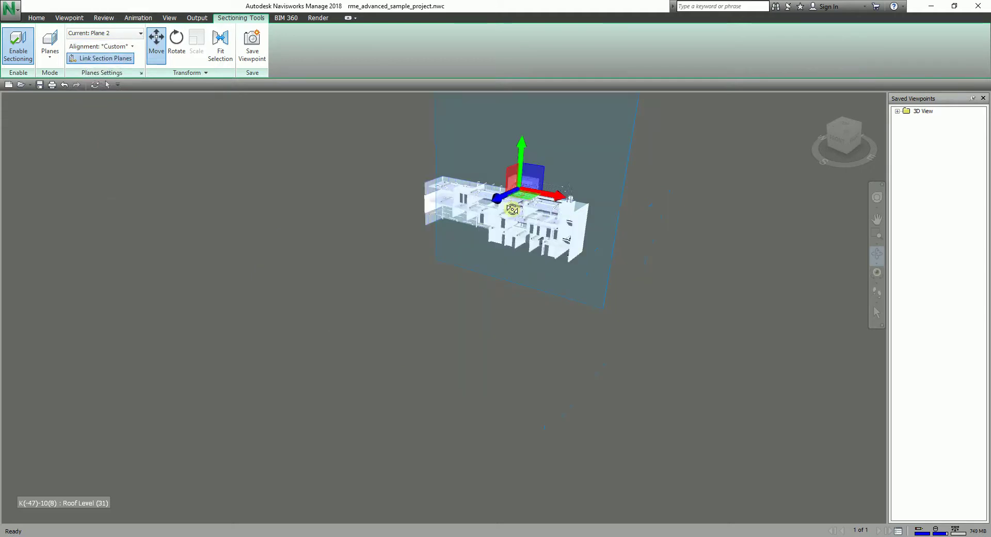
left_click_drag(500, 199, 289, 325)
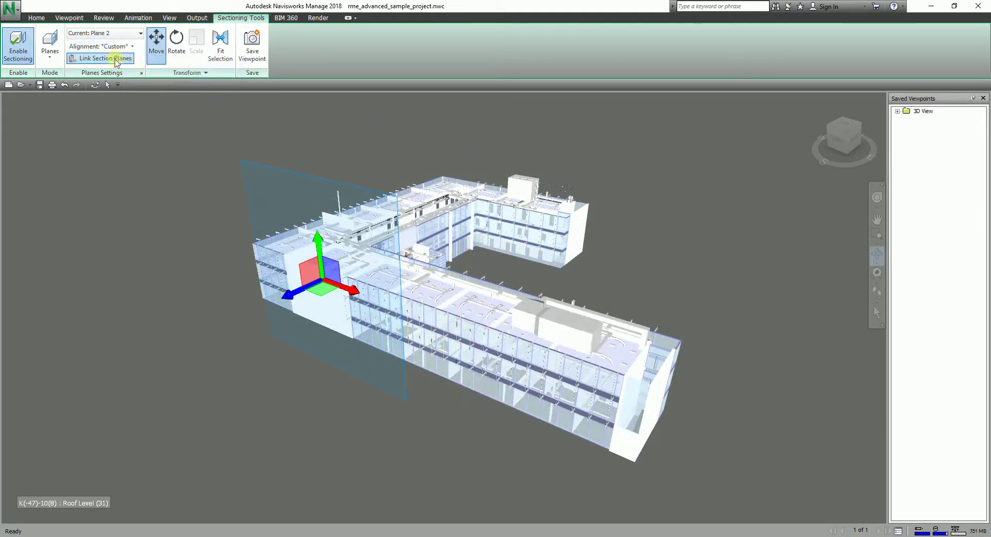
Make Plane 1 the current section plane and turn sectioning off for the whole model.
left_click(119, 34)
left_click(95, 49)
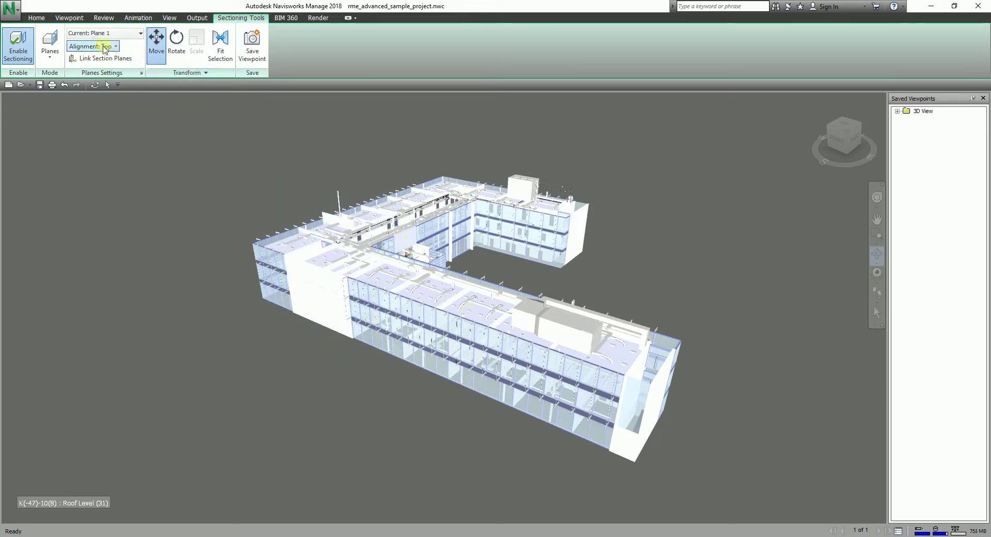
left_click(4, 45)
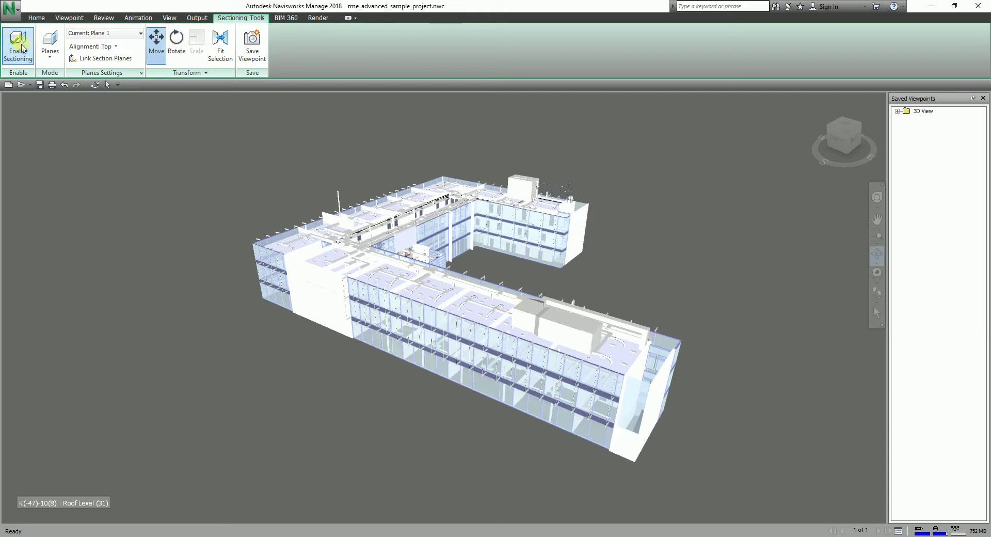
left_click_drag(642, 271, 595, 294)
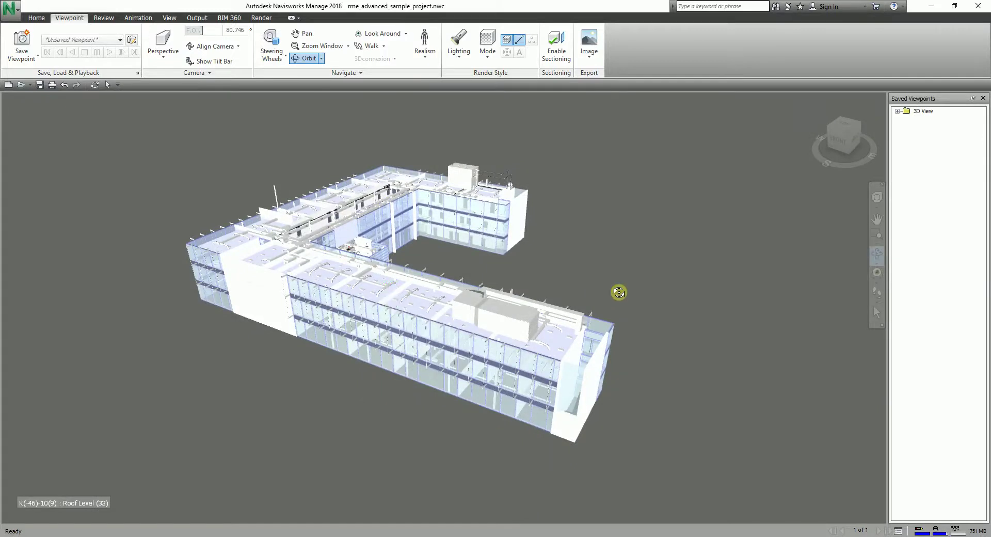